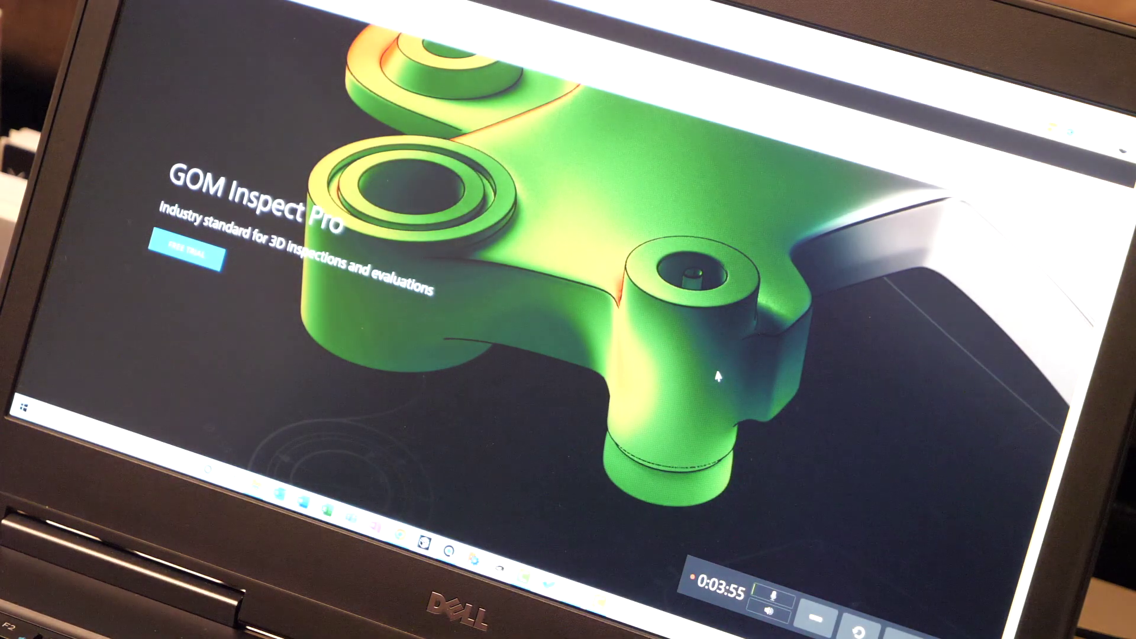
Step: Scroll down the GOM pages to reach the Get started now! trial and viewer options
scroll(716, 376, down, 5)
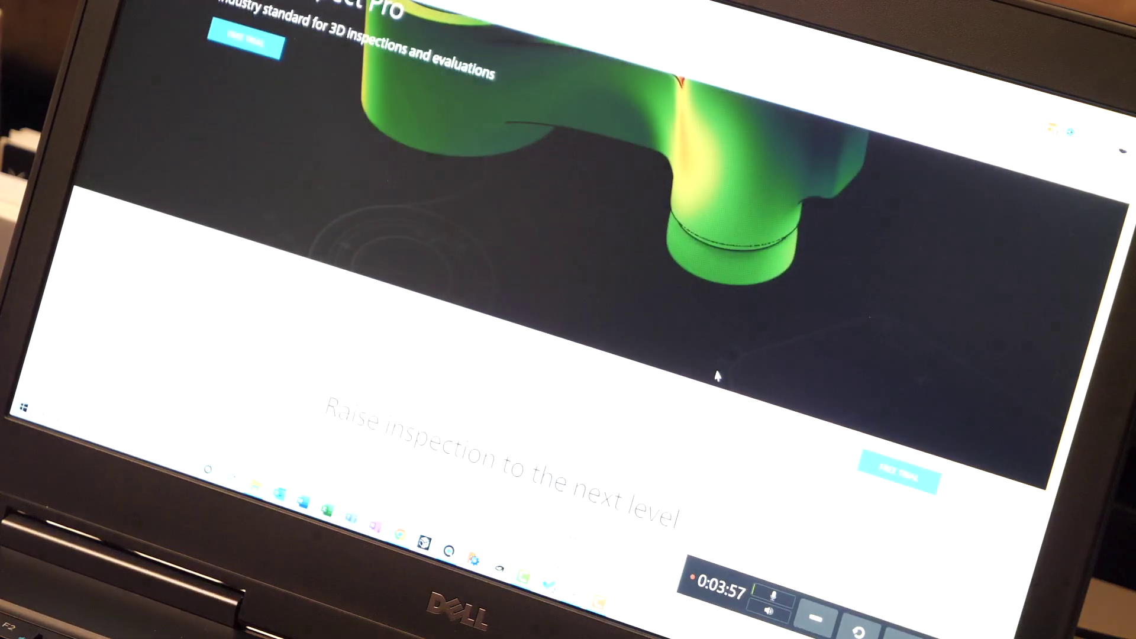
scroll(717, 375, down, 5)
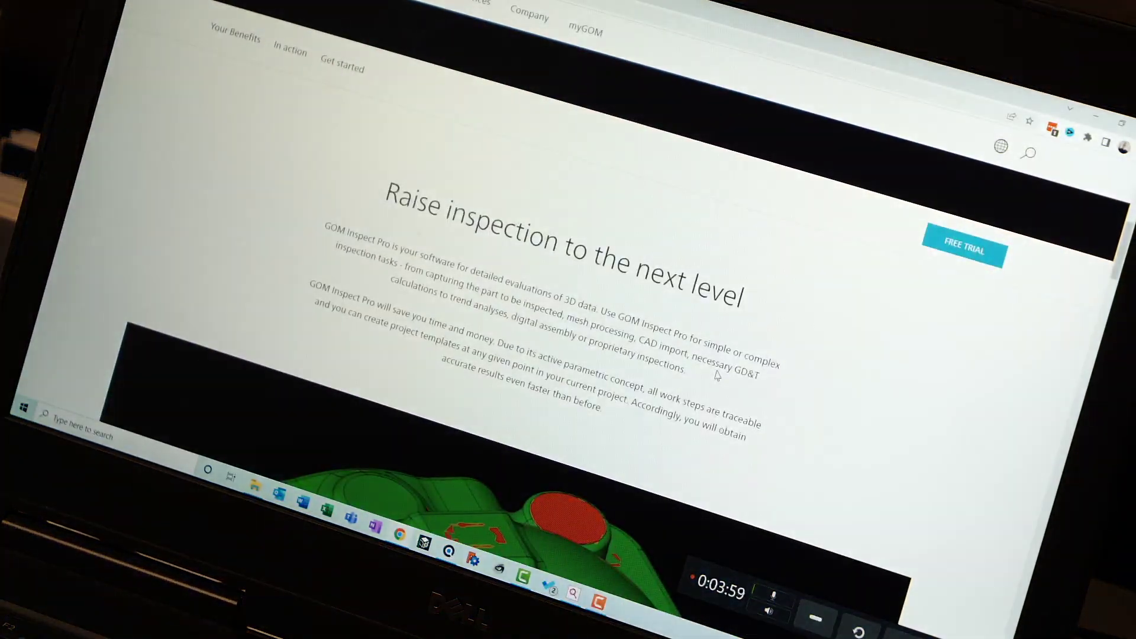
scroll(717, 375, down, 5)
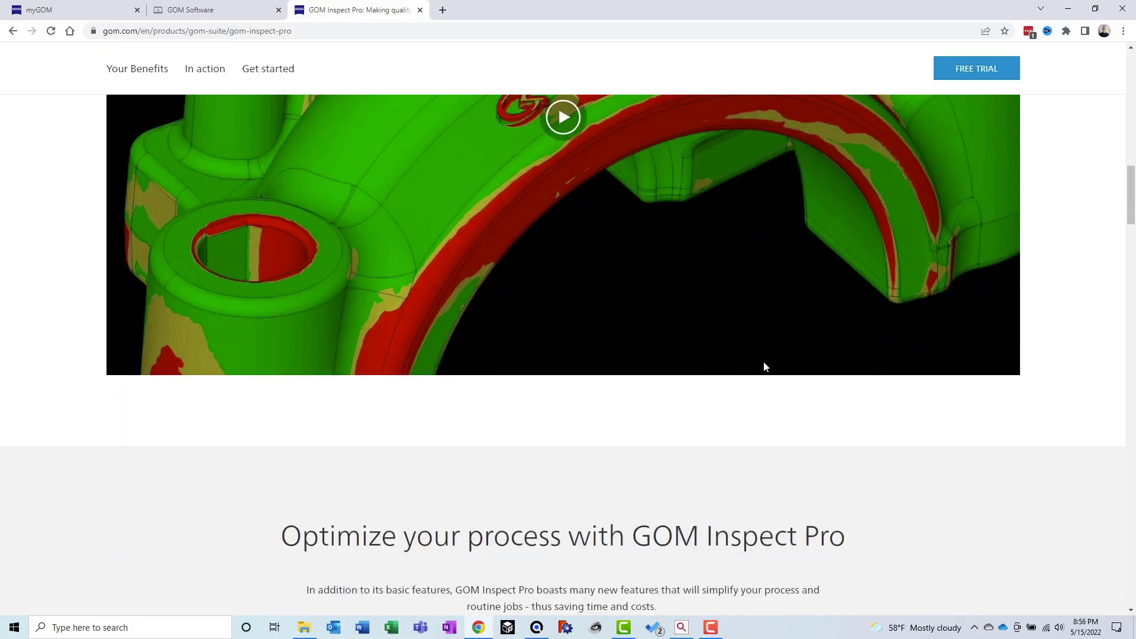
scroll(764, 367, down, 1)
scroll(764, 367, down, 8)
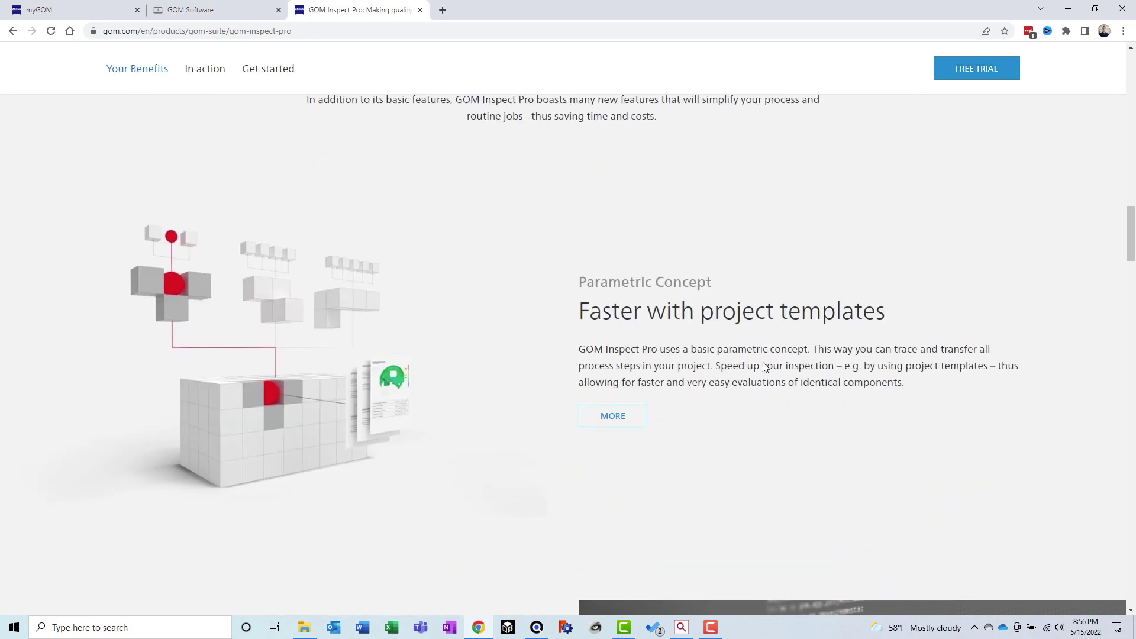
scroll(764, 363, down, 12)
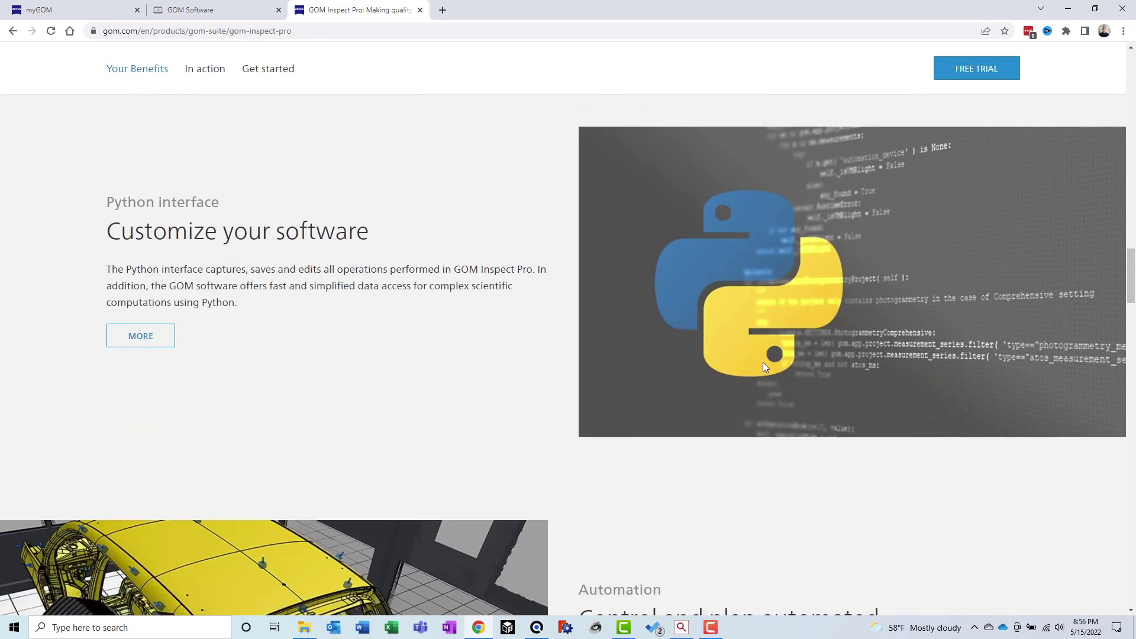
scroll(763, 367, down, 7)
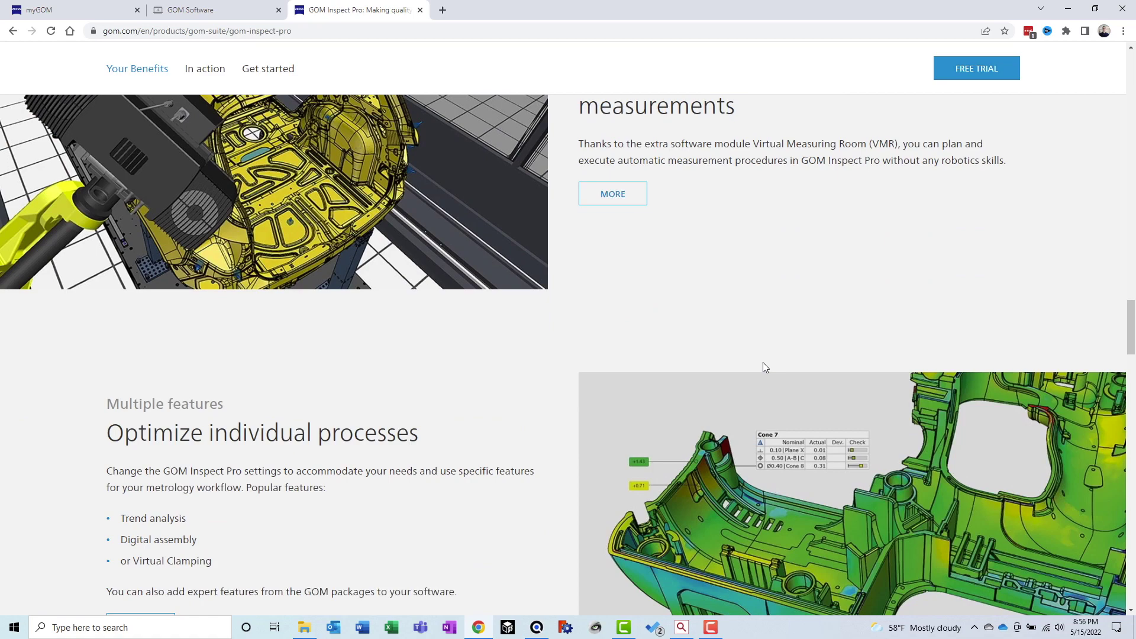
scroll(765, 368, down, 3)
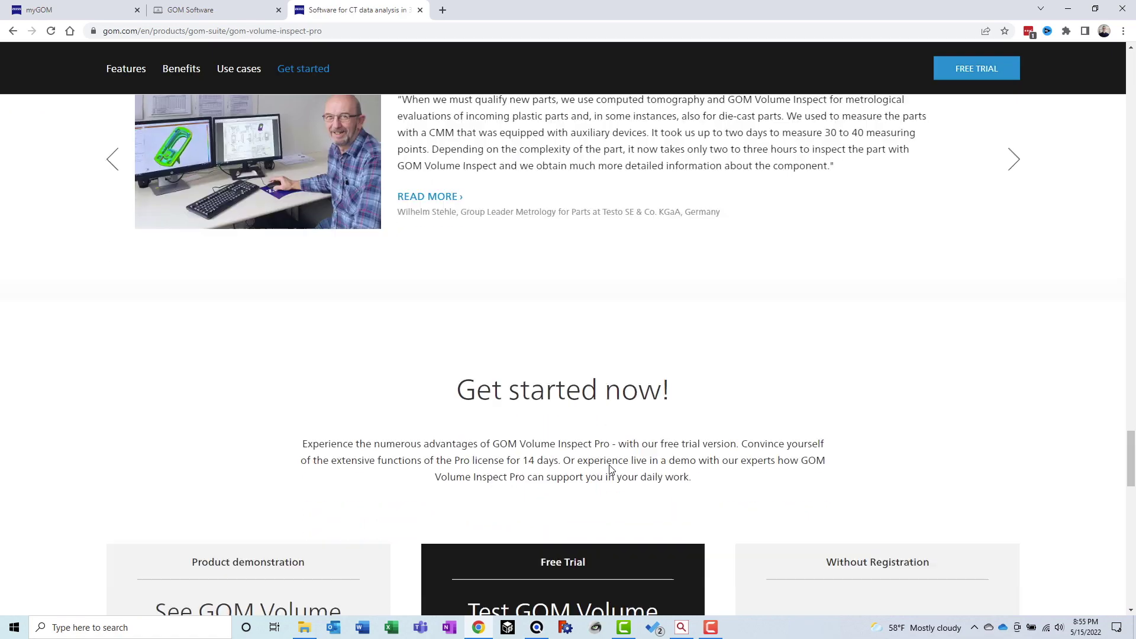
scroll(609, 468, down, 5)
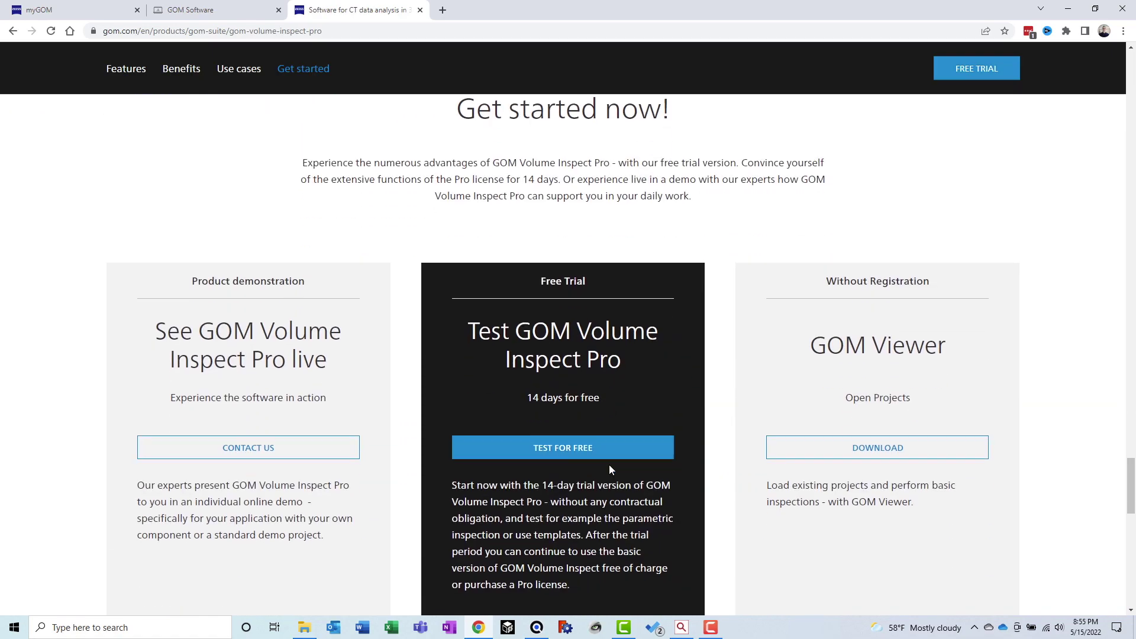
scroll(611, 469, down, 4)
scroll(609, 464, up, 3)
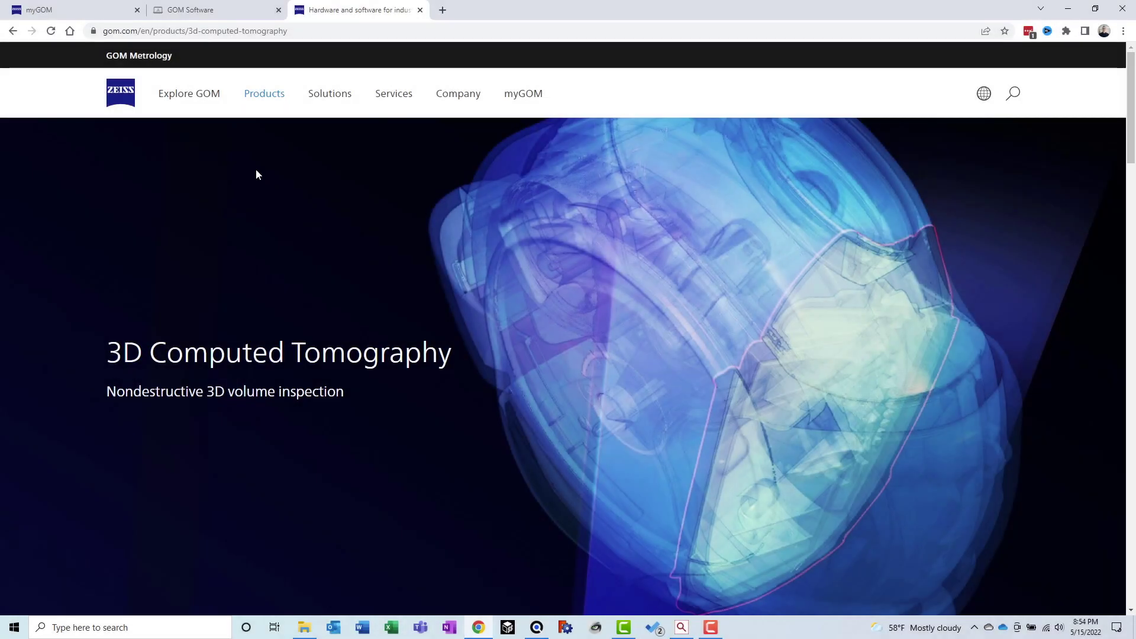
Step: Scroll the 3D Computed Tomography page down to the product cards
scroll(255, 174, down, 10)
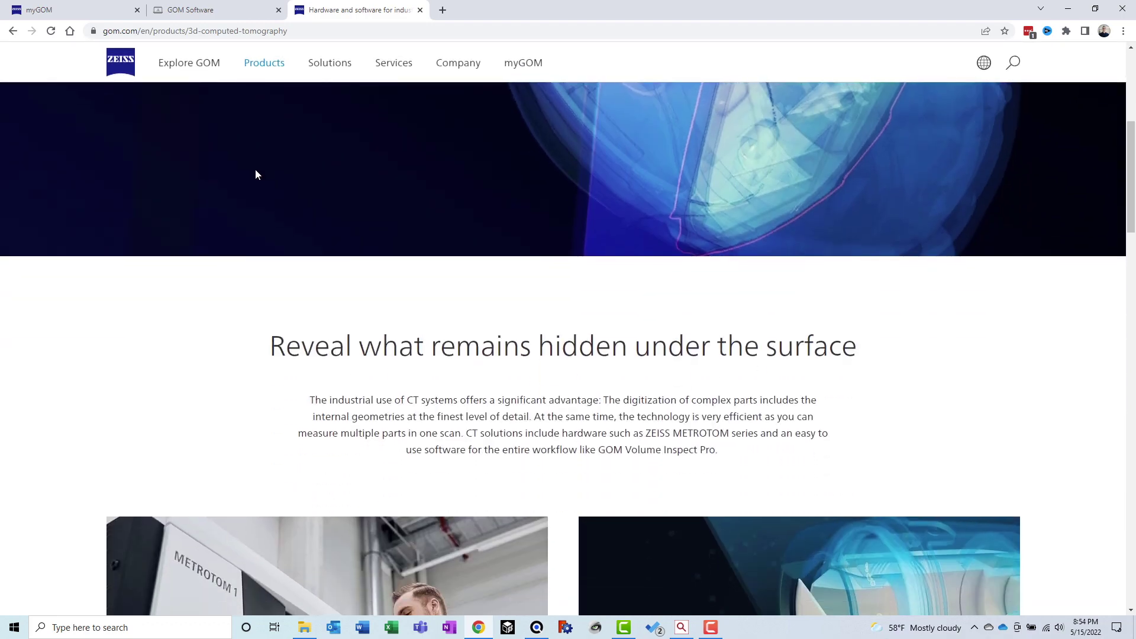
scroll(140, 185, down, 3)
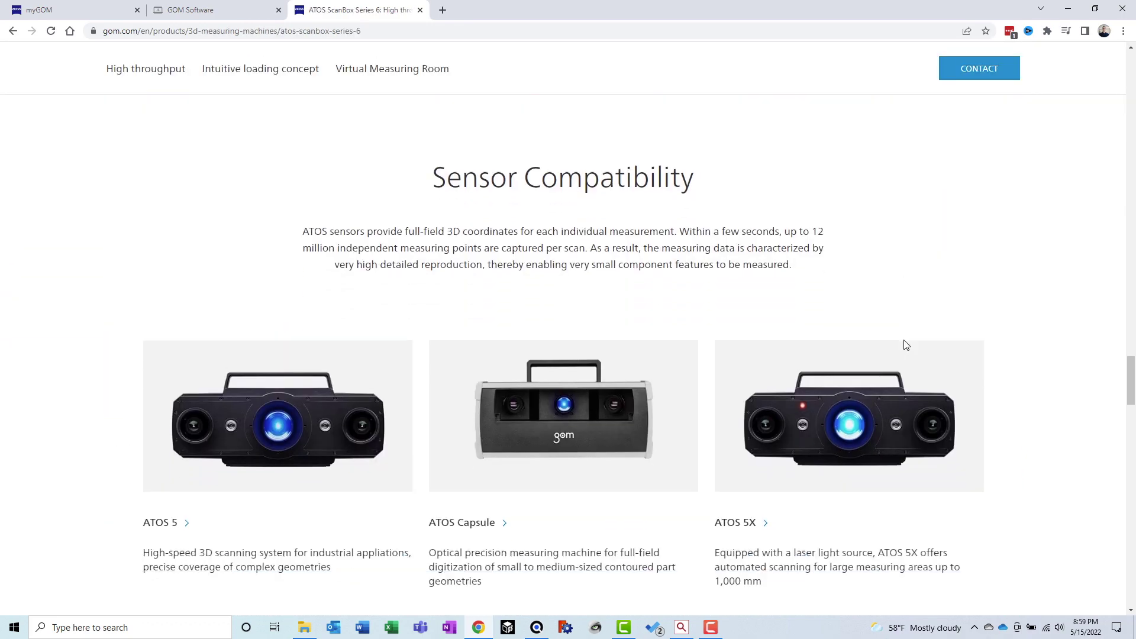
scroll(905, 344, down, 2)
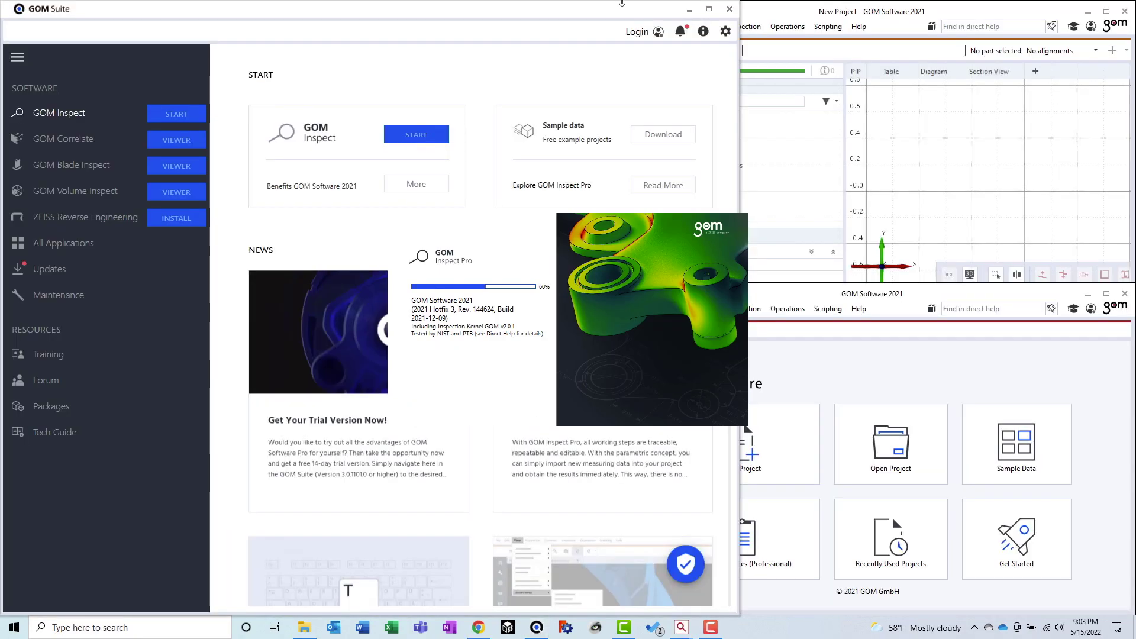
Step: Minimize GOM Suite, then start GOM Inspect from its launch card
click(689, 9)
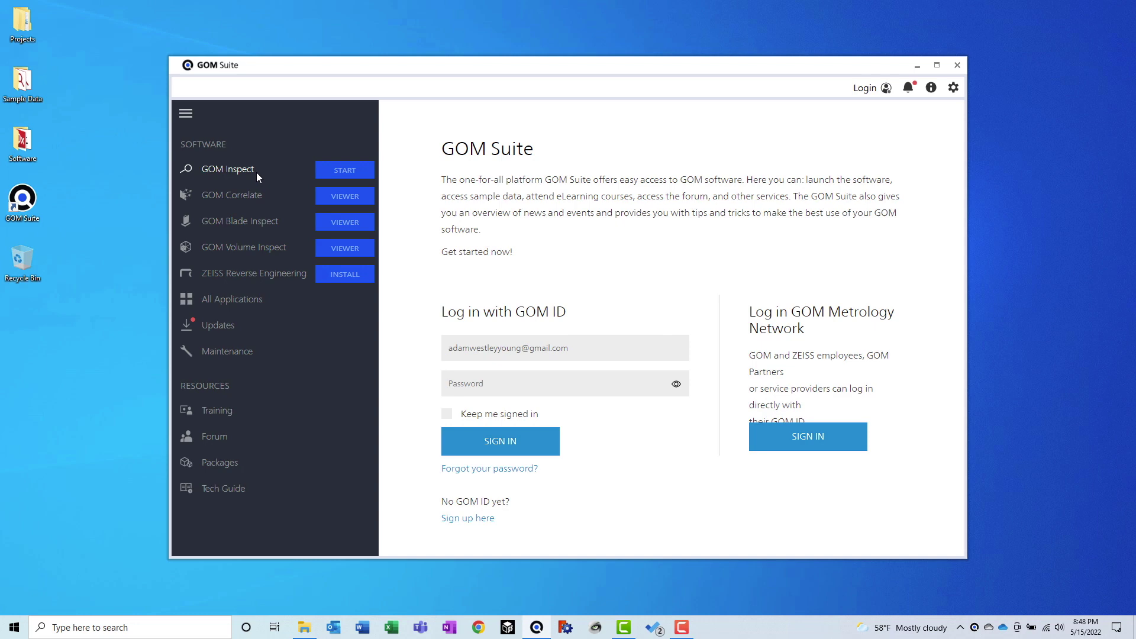
click(254, 169)
click(254, 170)
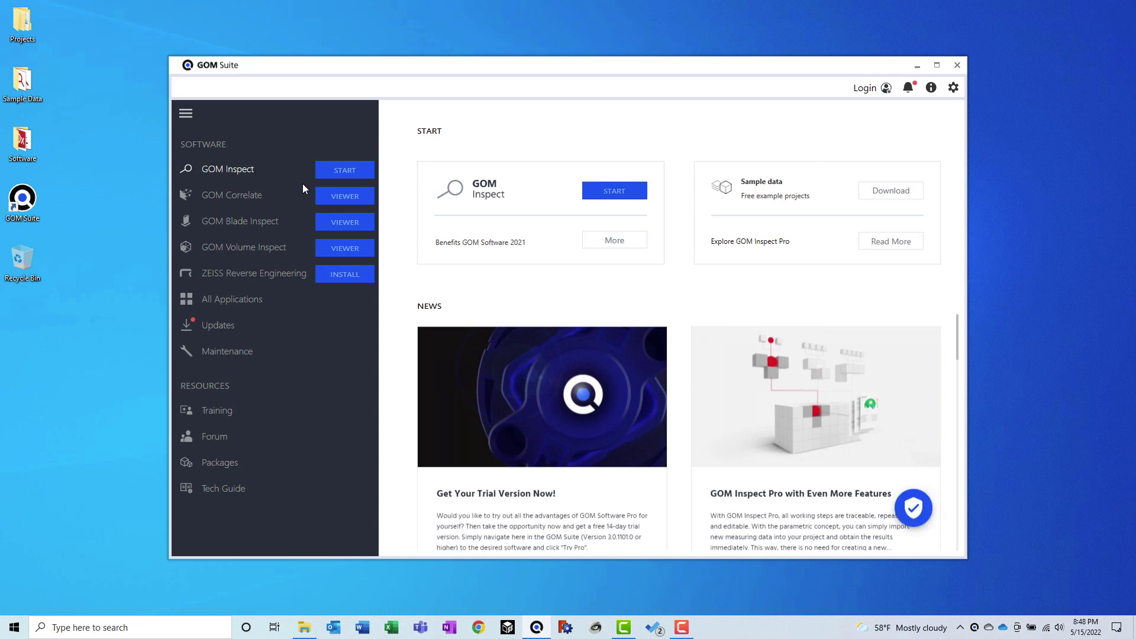
click(613, 191)
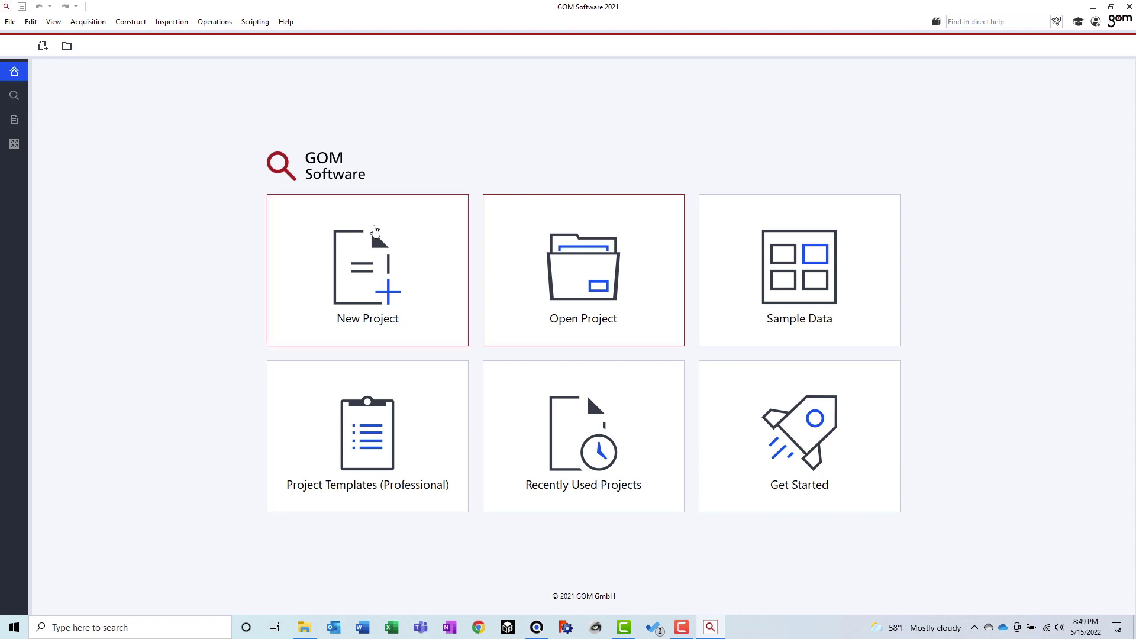
Step: Create a new empty project and look through the Report and Inspection workspaces
click(442, 237)
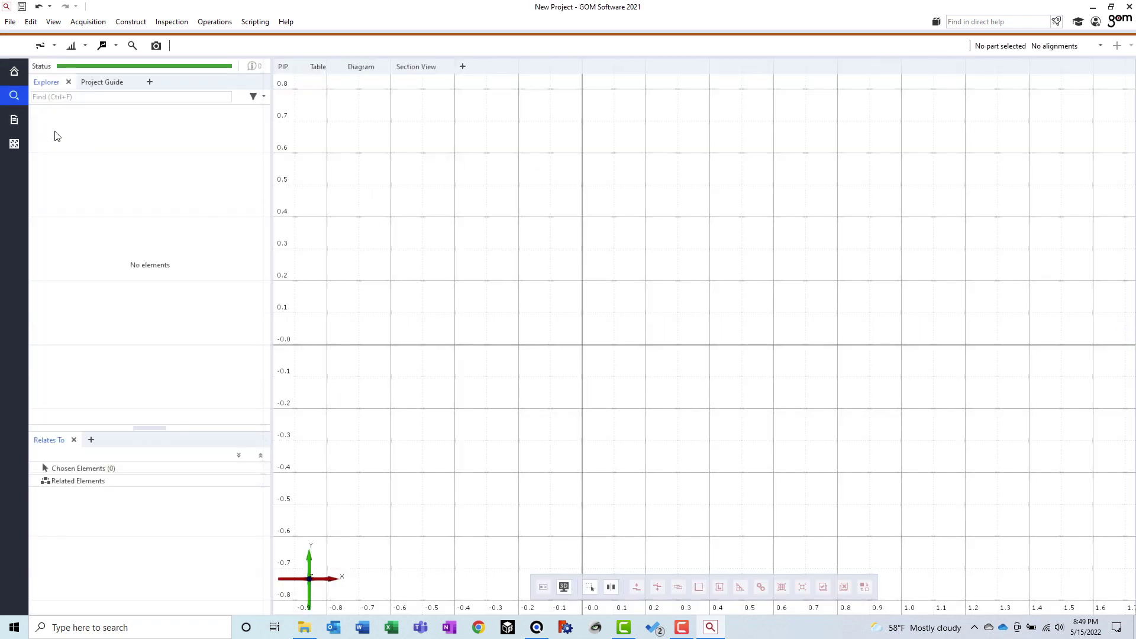
click(13, 123)
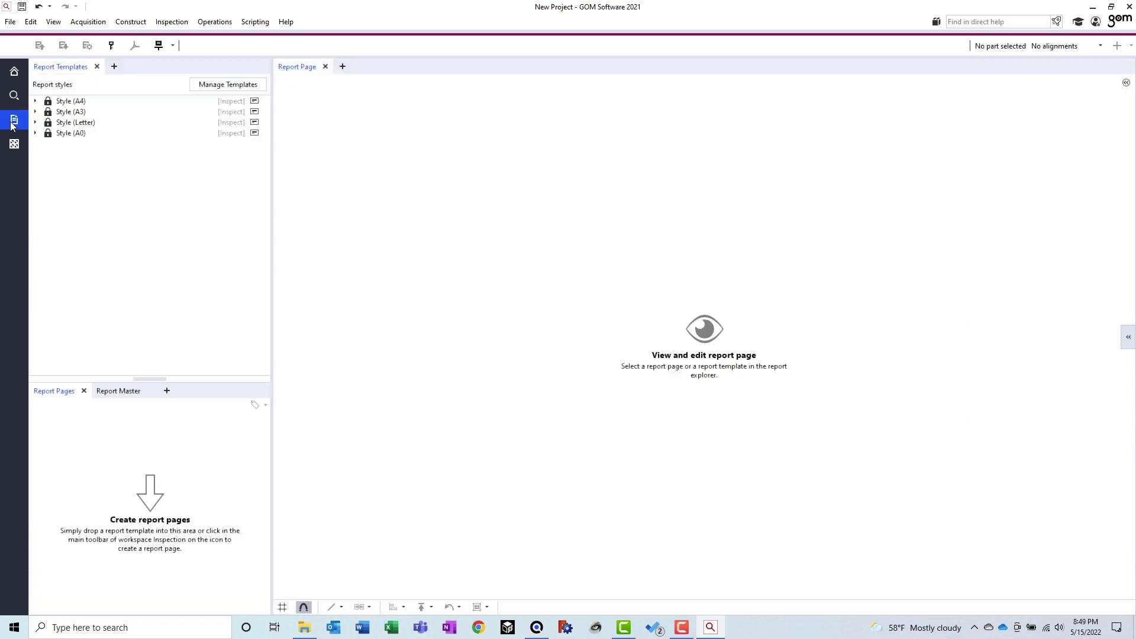
click(14, 146)
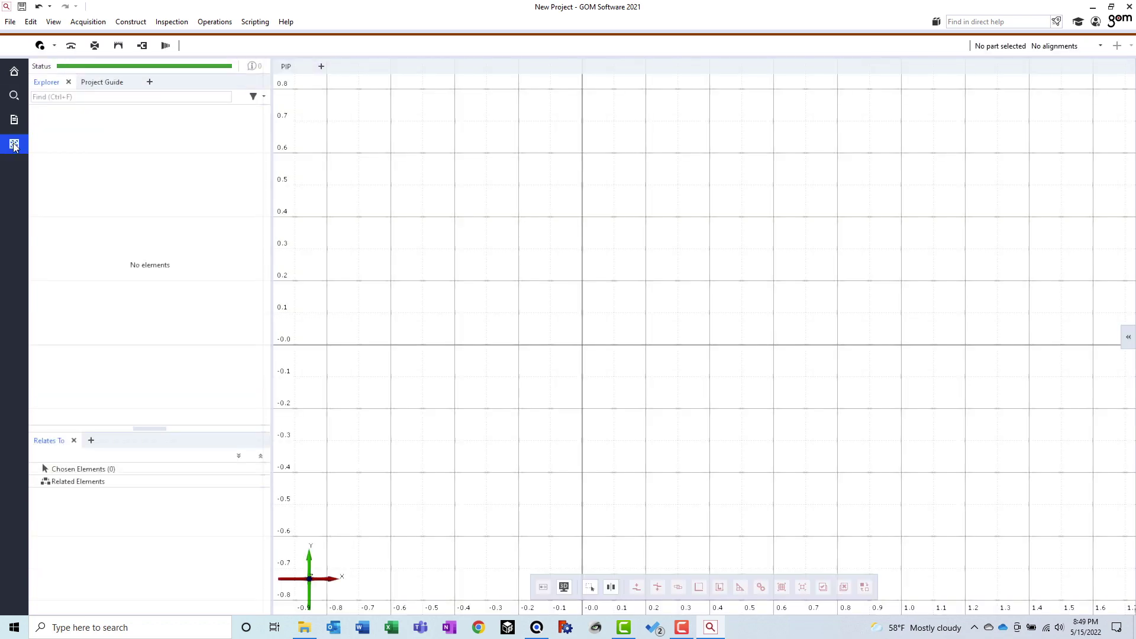
click(13, 124)
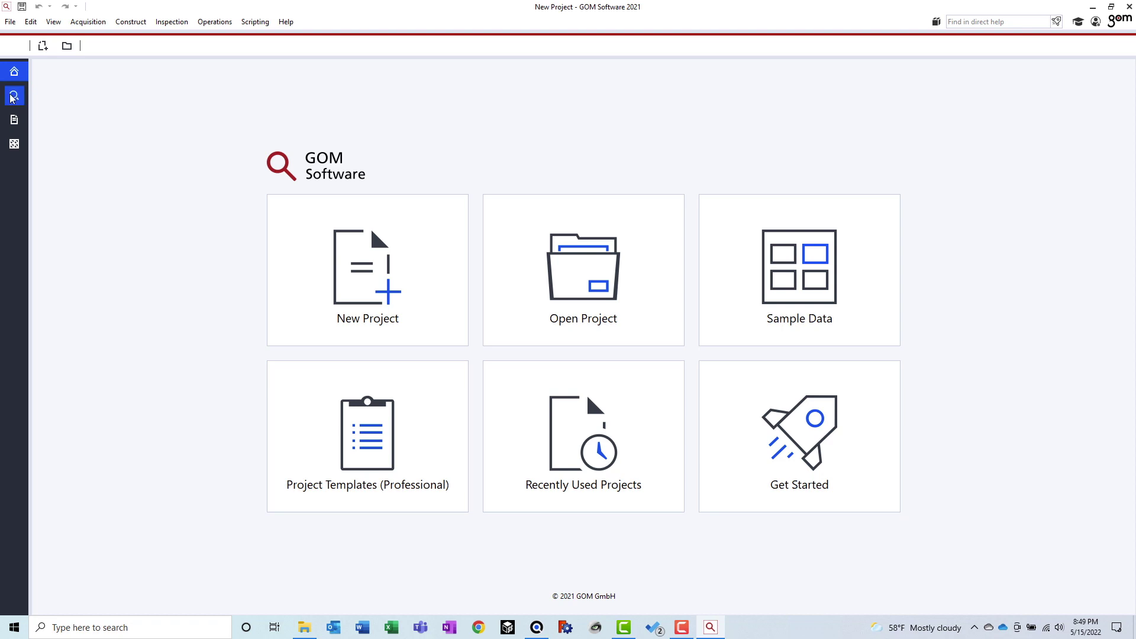
click(12, 93)
Step: Open the GOM_Training_Object_Inspection_Essentials_2021 project through the File menu
click(10, 21)
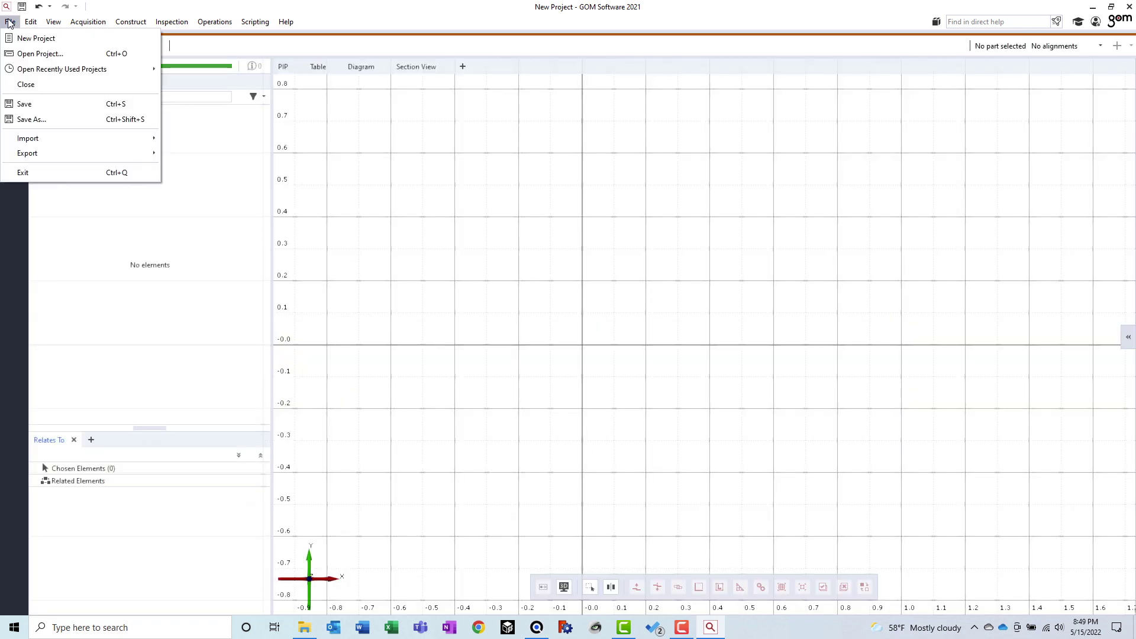
mouse_move(31, 22)
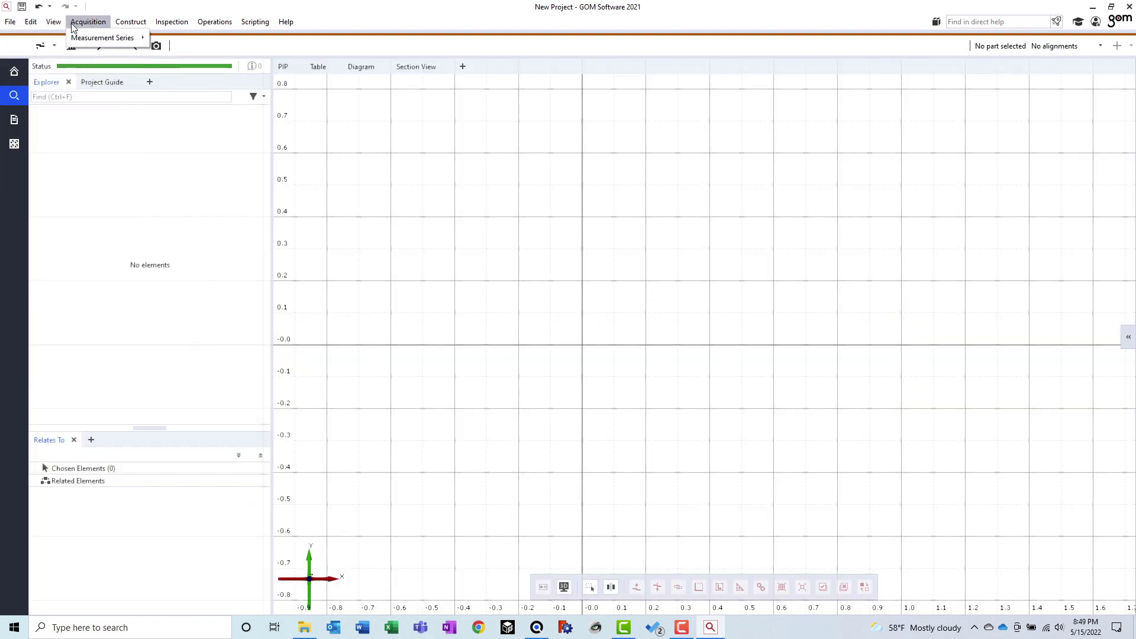
mouse_move(123, 25)
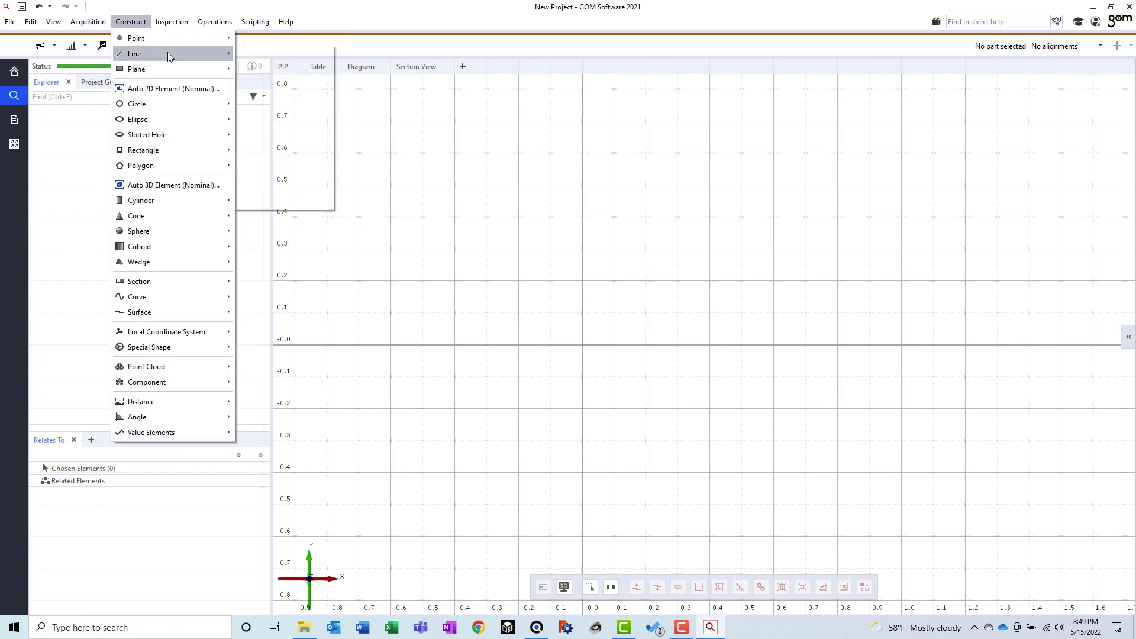
mouse_move(183, 107)
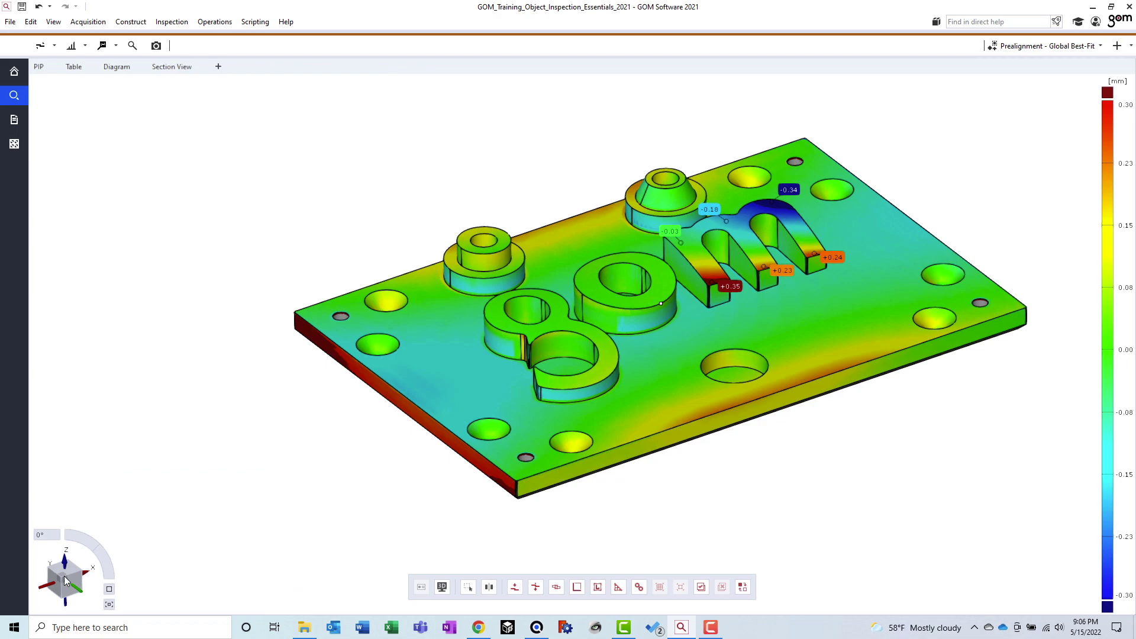
Step: Step the gom plate through top, landscape and isometric view orientations
click(61, 581)
click(61, 581)
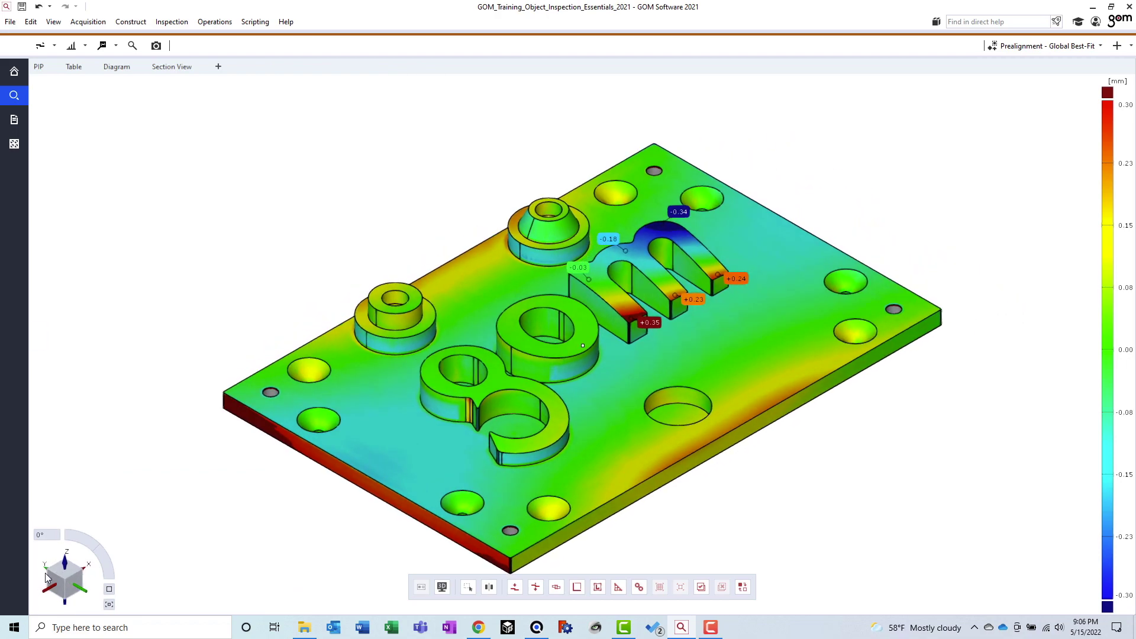
click(65, 571)
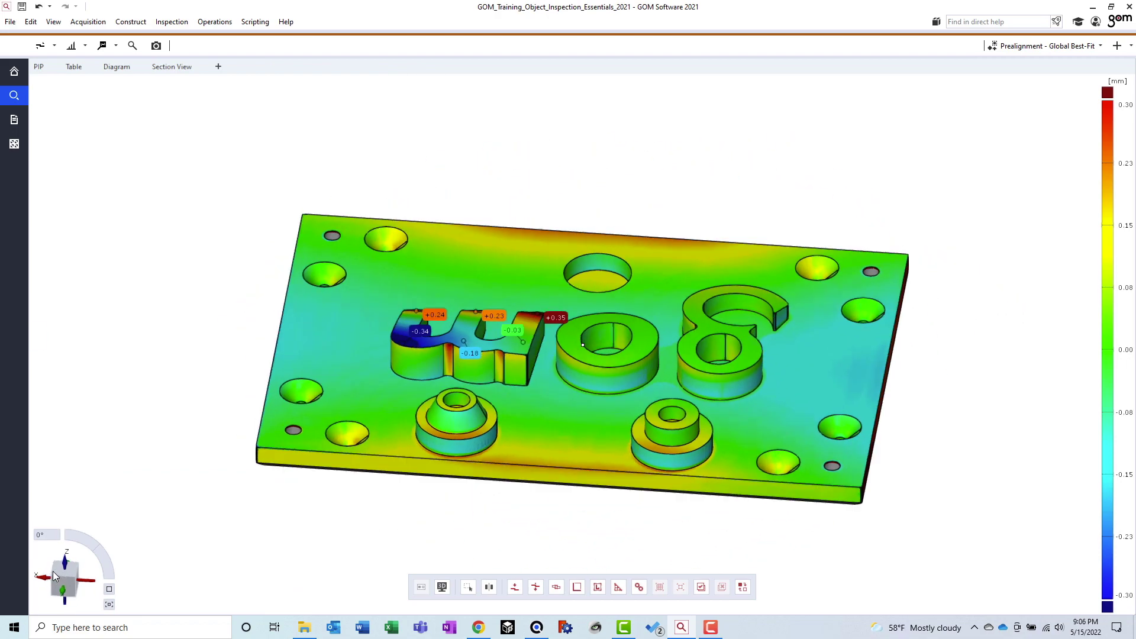
click(66, 570)
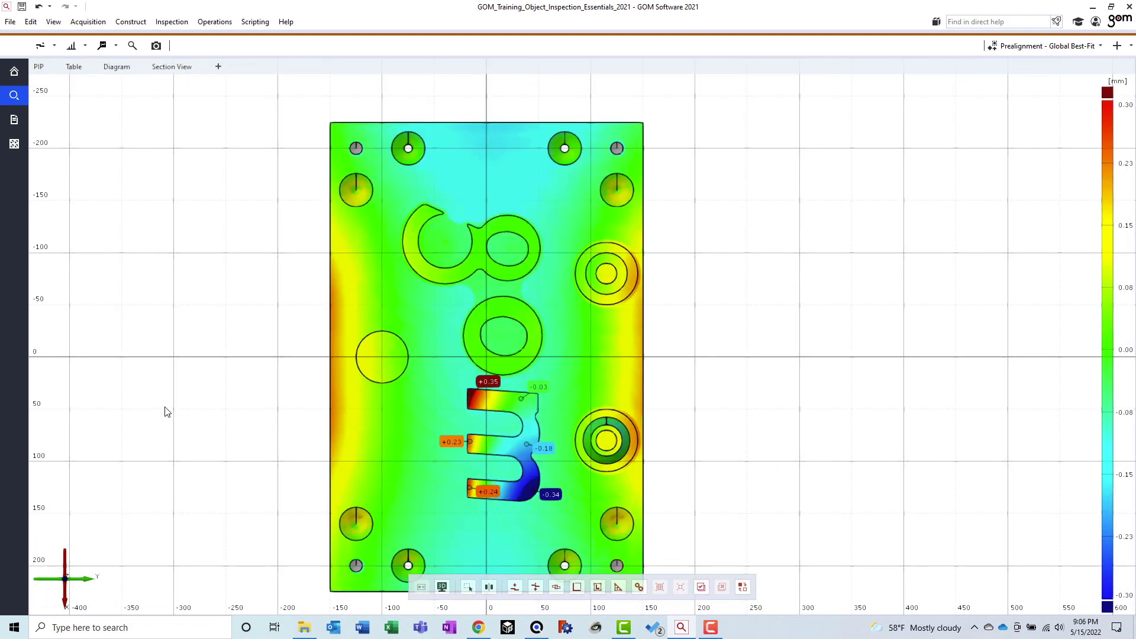
click(110, 605)
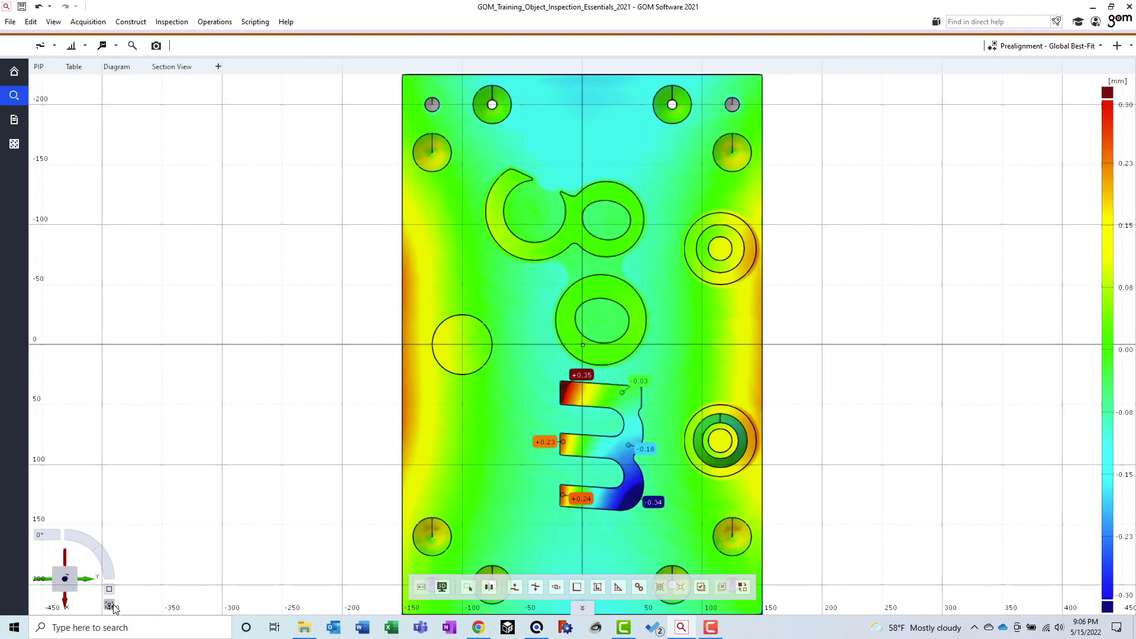
click(70, 541)
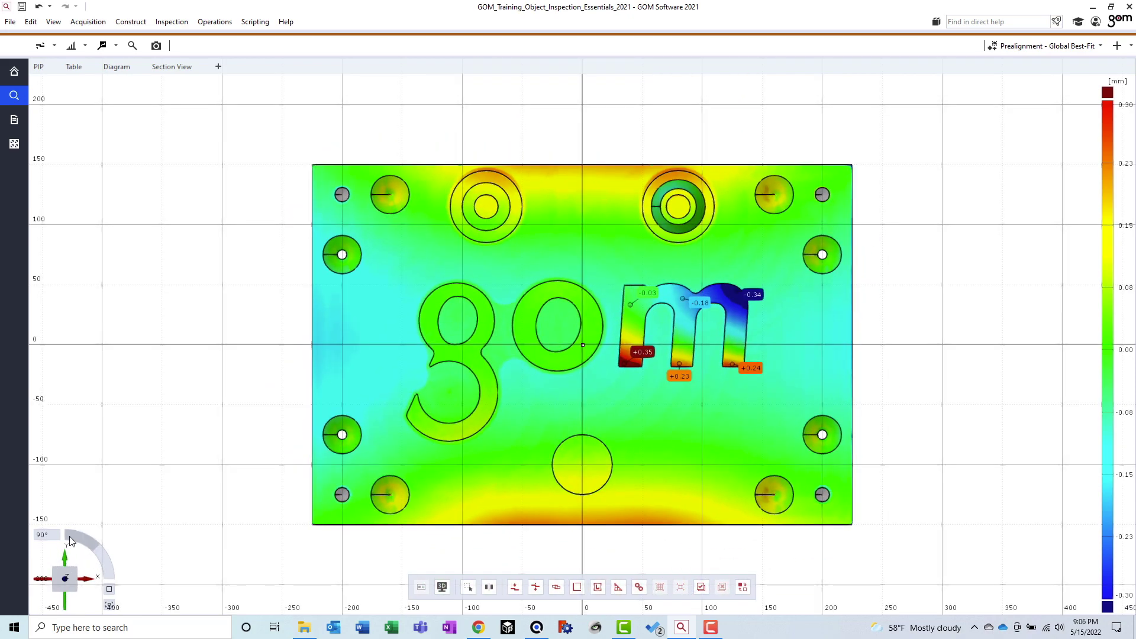
click(84, 538)
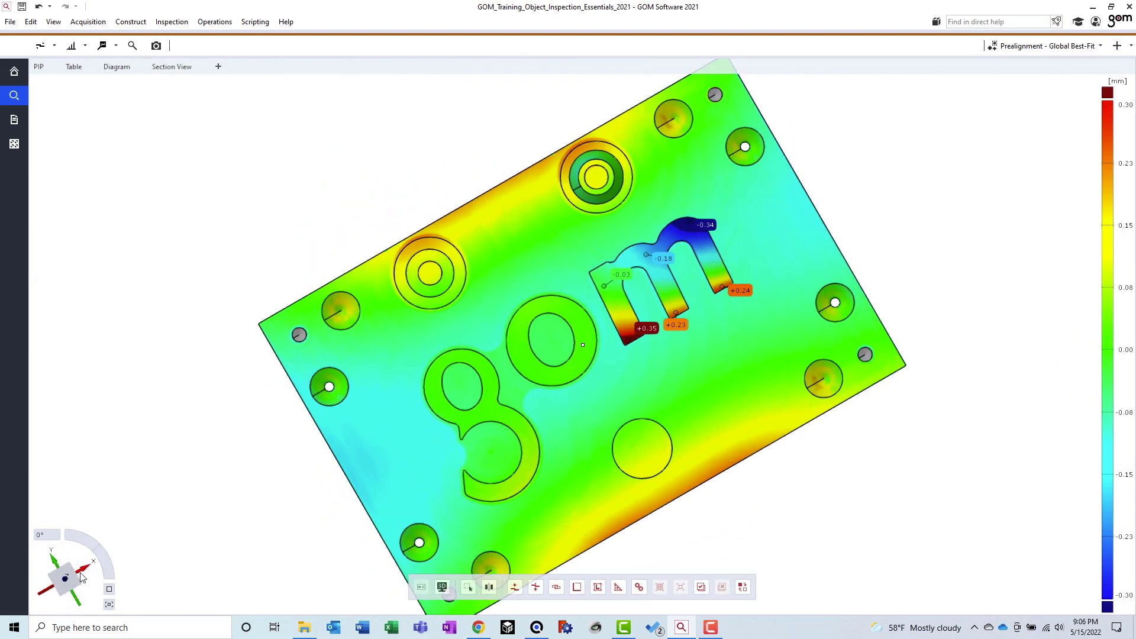
click(63, 597)
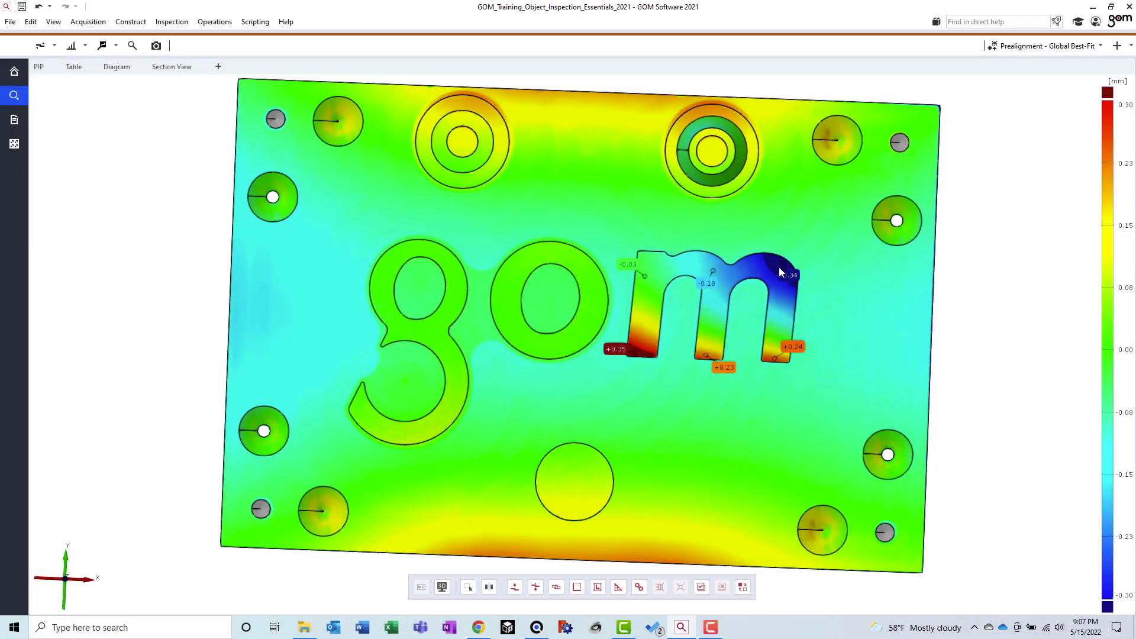
Step: Tilt the plate to see the letters' side walls, then return to an oblique top view
scroll(779, 272, up, 5)
drag(786, 265, 786, 264)
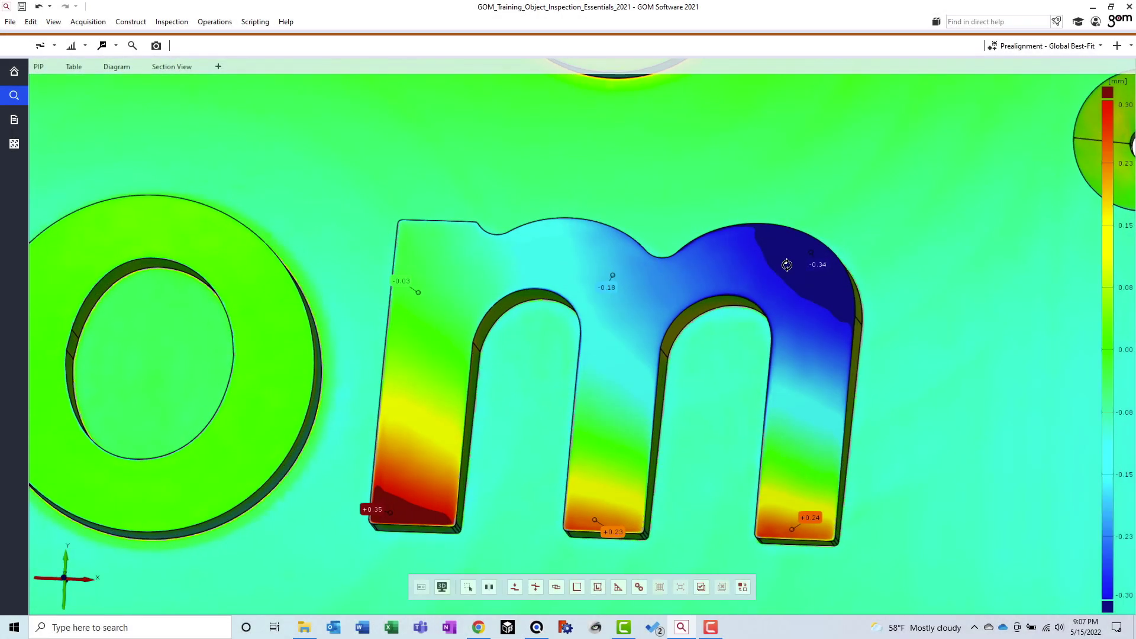
scroll(669, 262, down, 3)
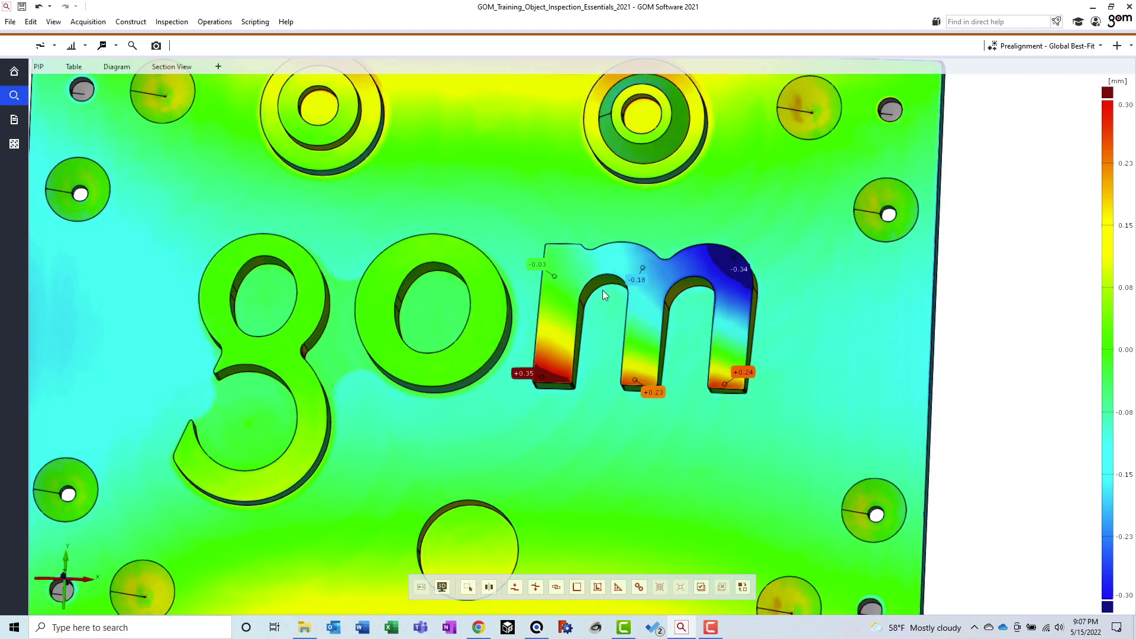
drag(604, 278, 607, 284)
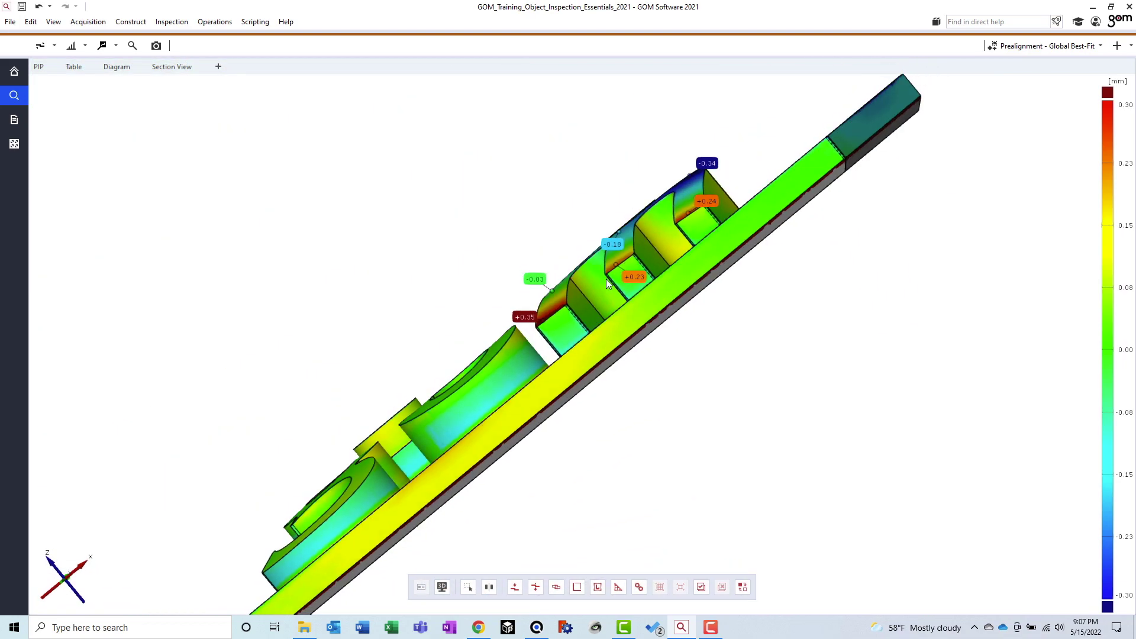
drag(709, 236, 716, 263)
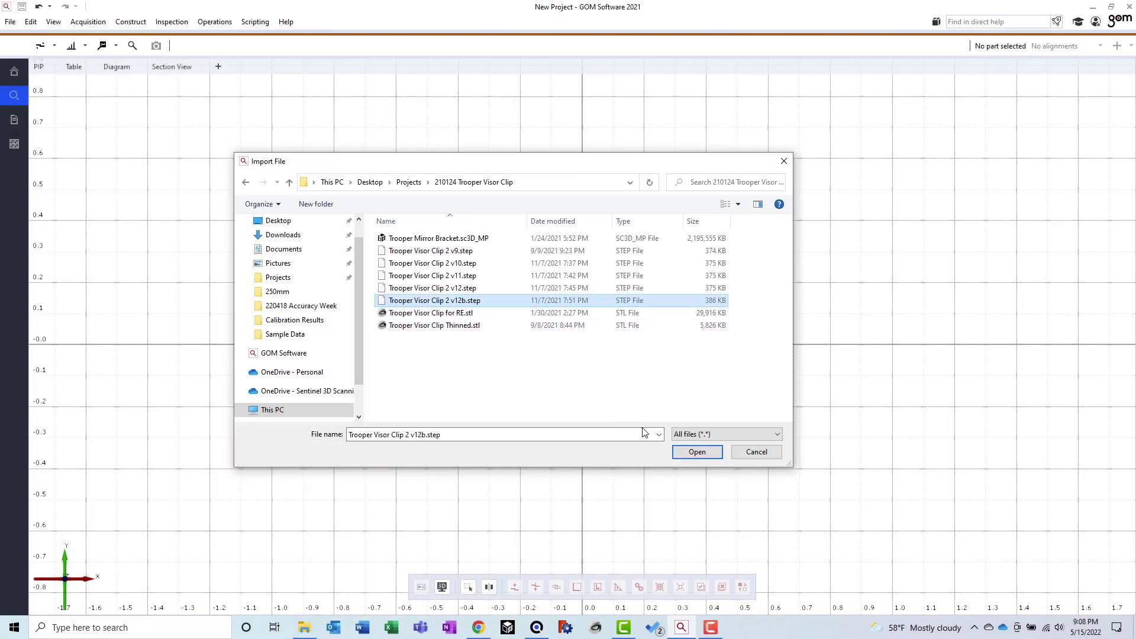
Step: Import Trooper Visor Clip 2 v12b.step and turn the clip to a better angle
click(692, 454)
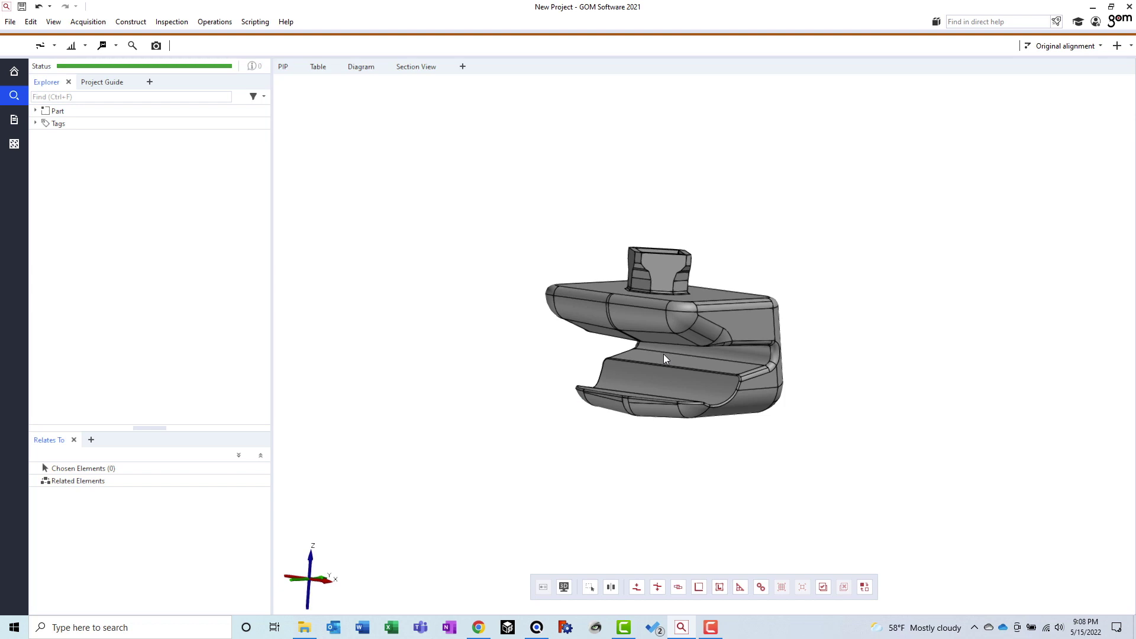
drag(663, 359, 694, 436)
scroll(698, 359, up, 3)
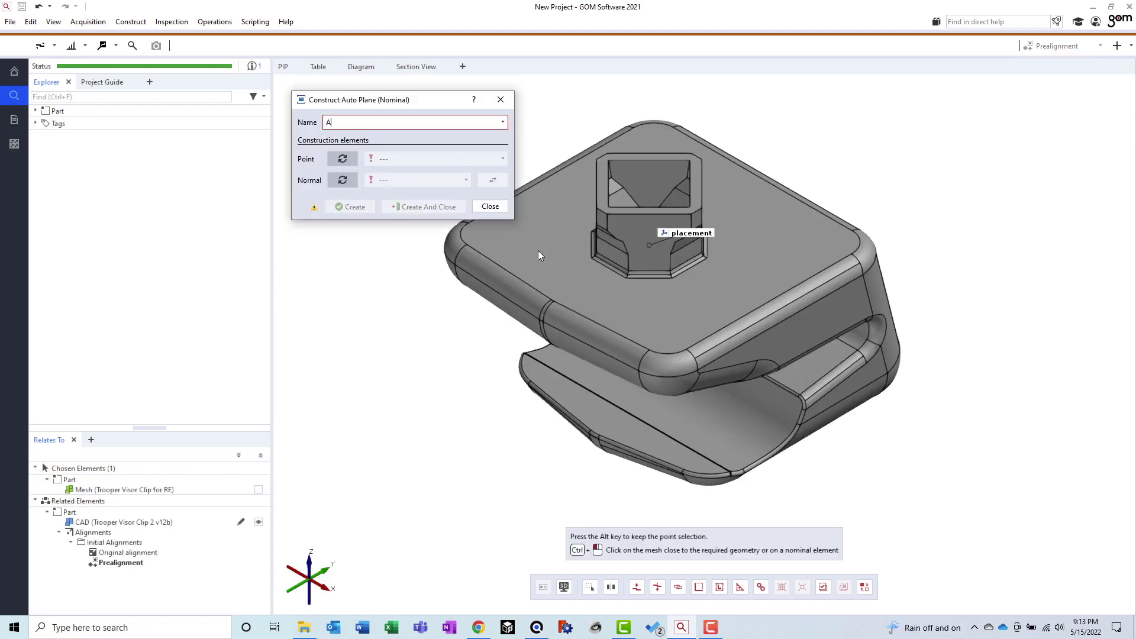
Step: Create datum plane A on the top face and set the planes to Fitting Element
ctrl+click(538, 252)
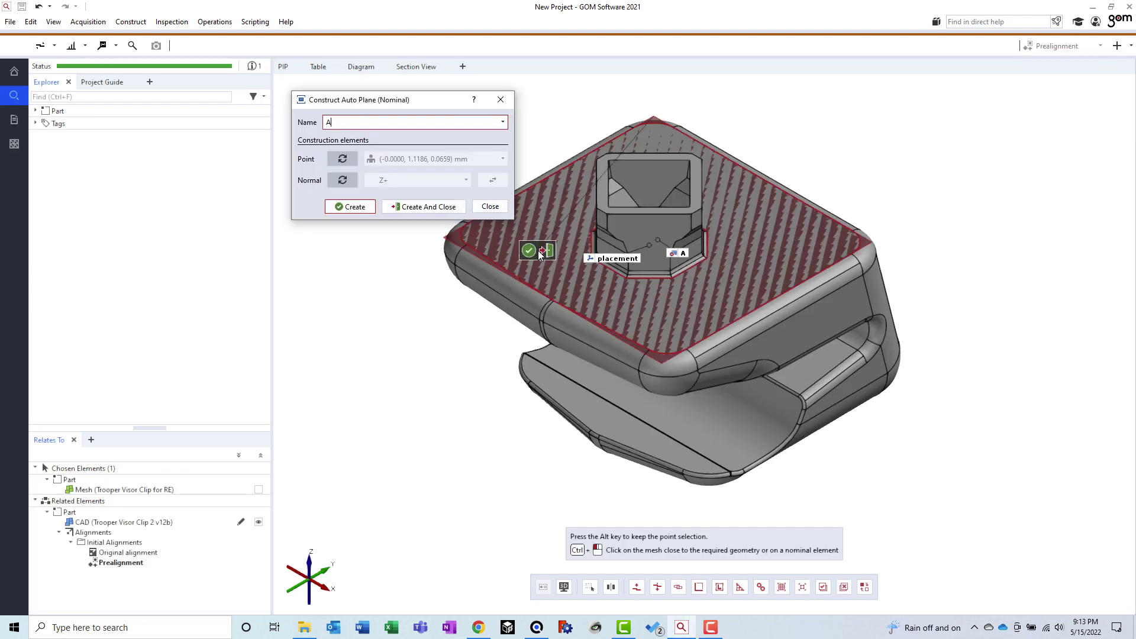
click(354, 206)
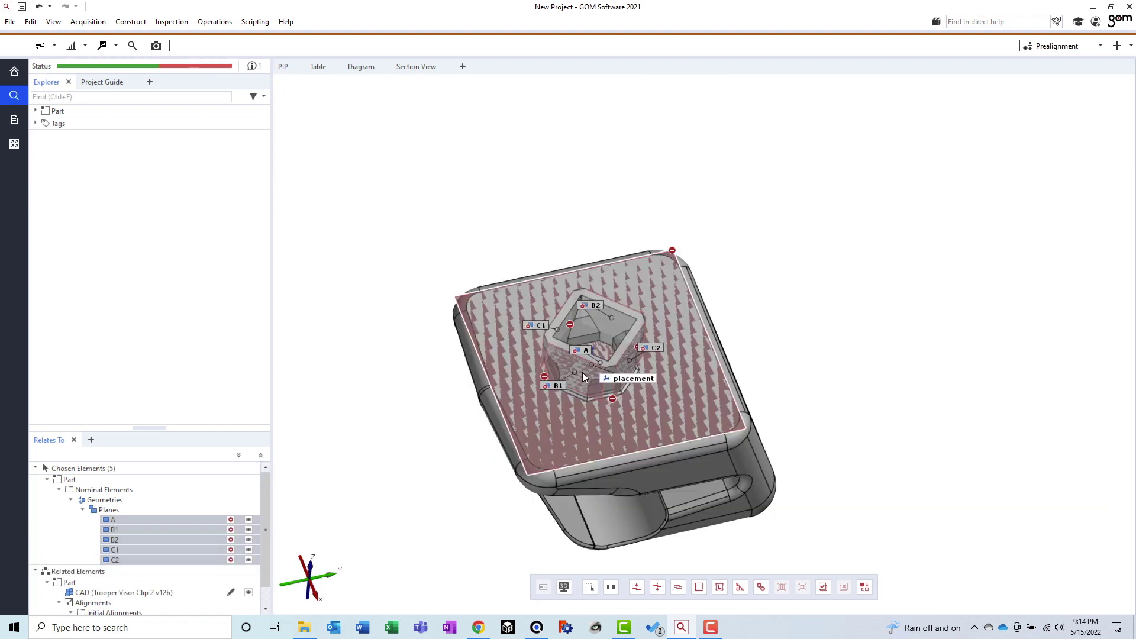
click(132, 46)
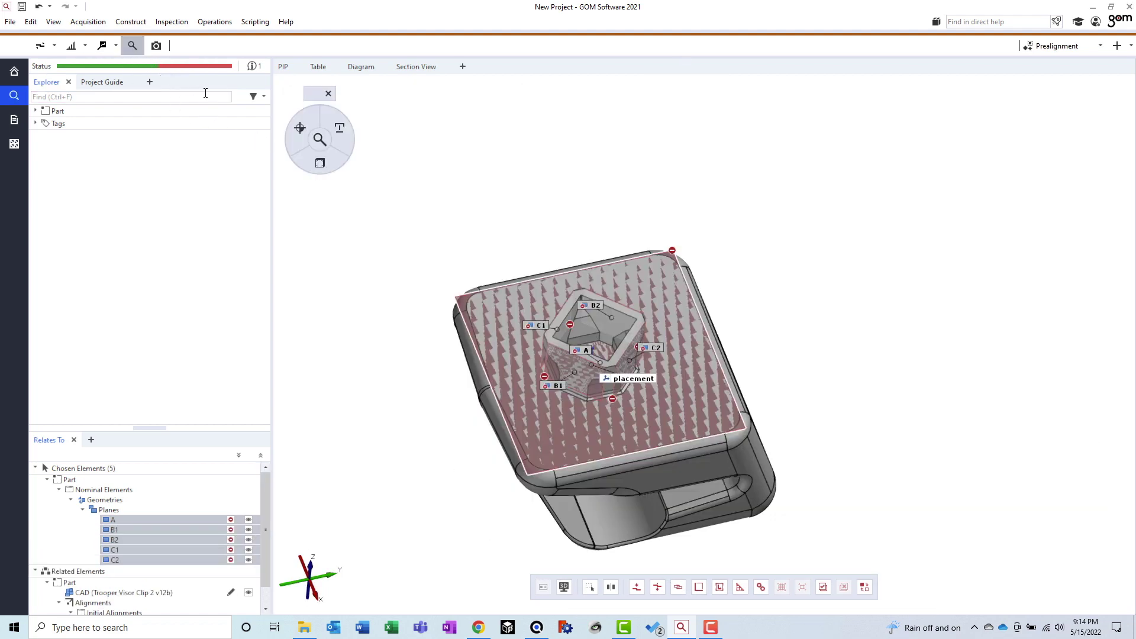
click(338, 130)
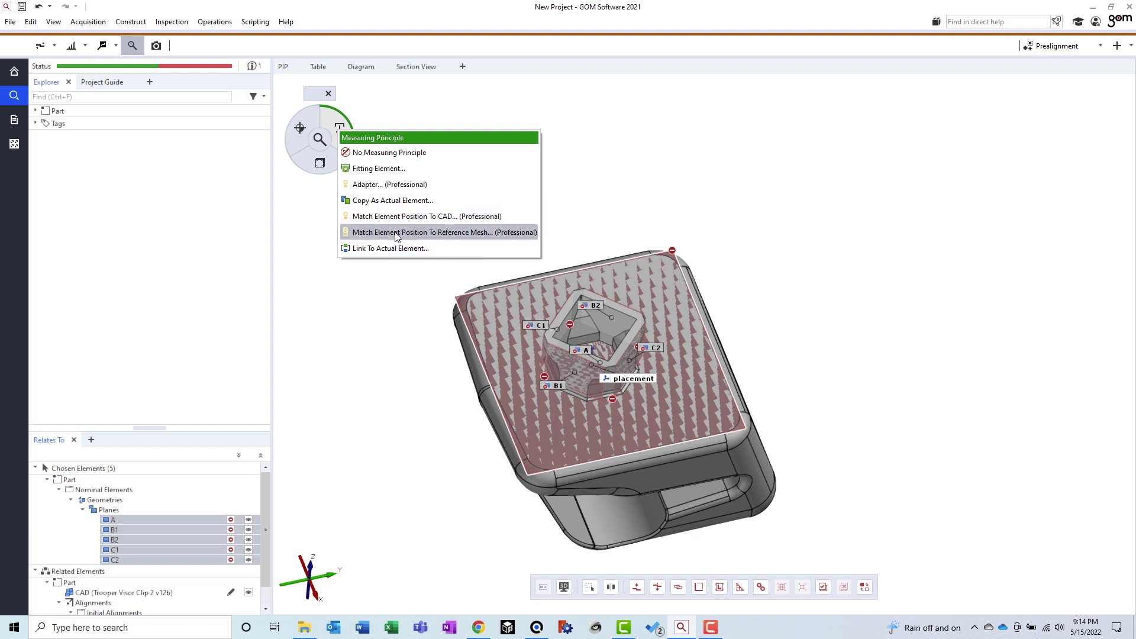
click(374, 171)
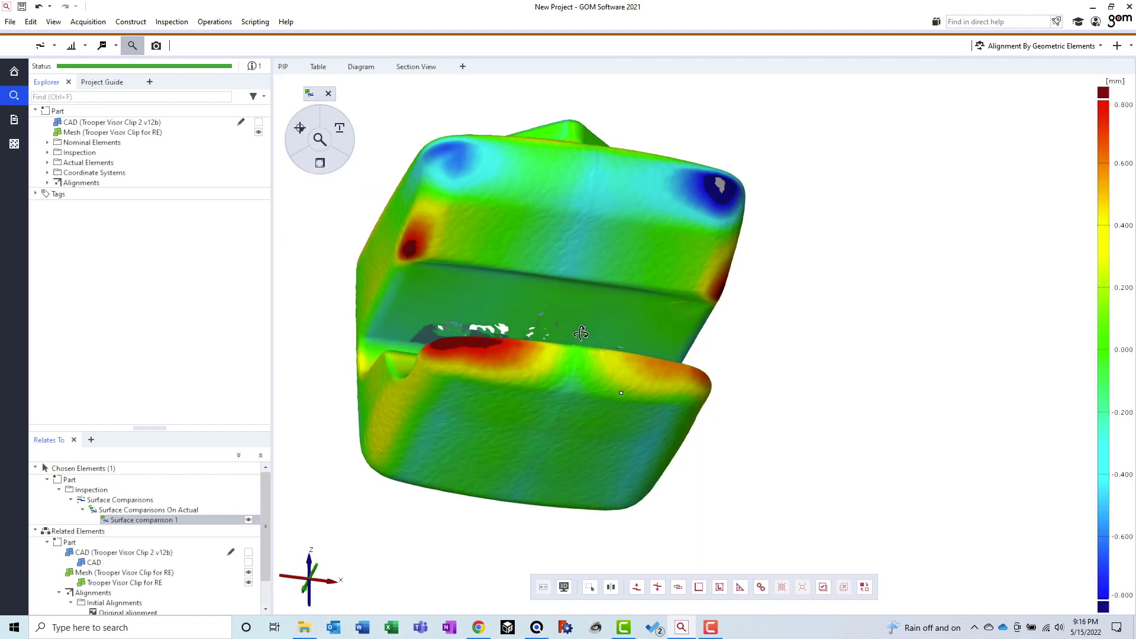
drag(657, 378, 506, 357)
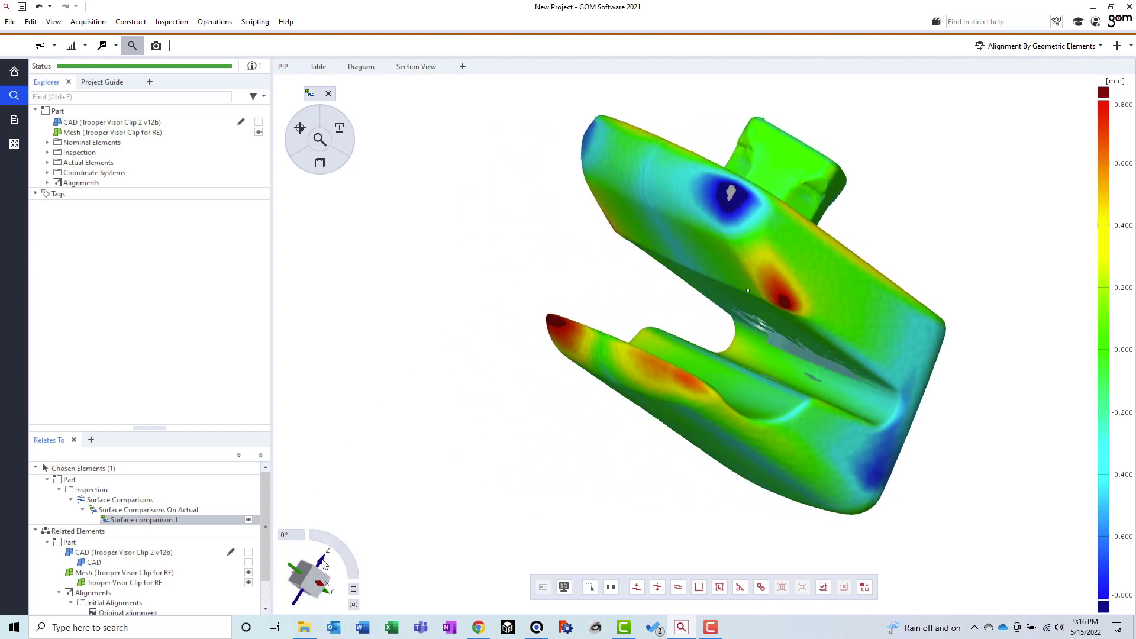
Step: Save the isometric deviation view as report page 'Surface Comparison - Orientation 1' and view the report pages
click(306, 570)
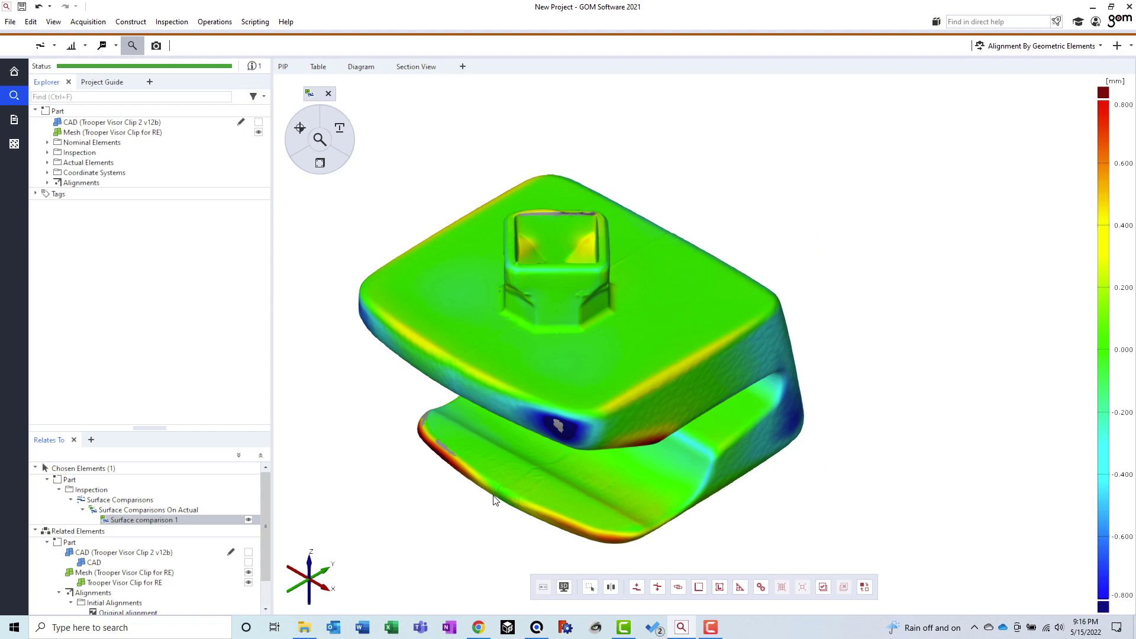
drag(494, 494, 549, 450)
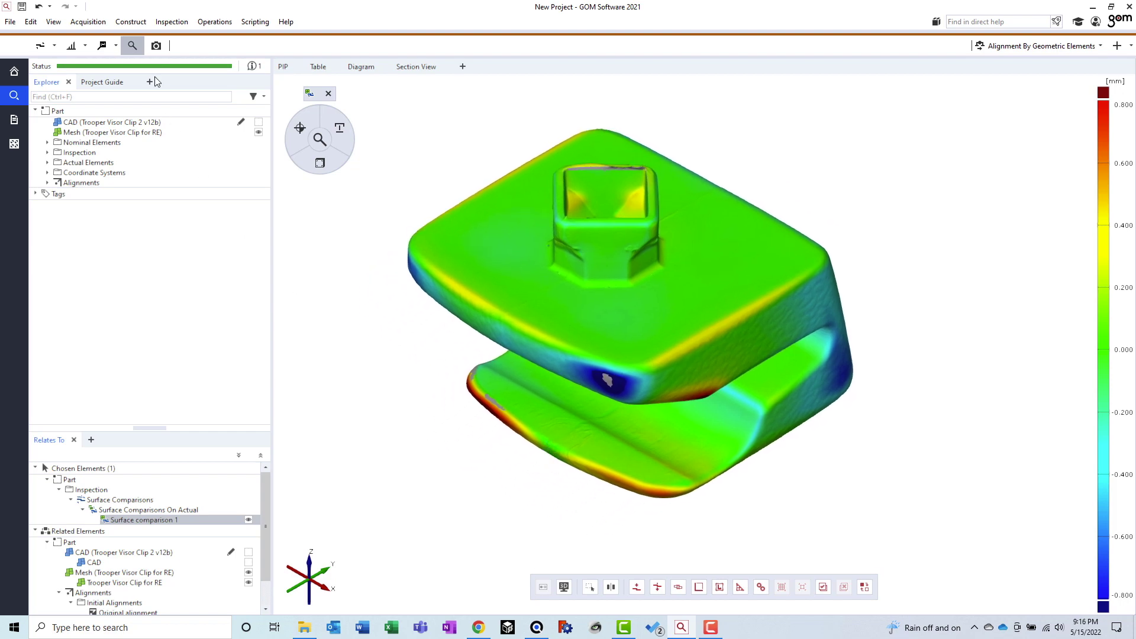
click(156, 45)
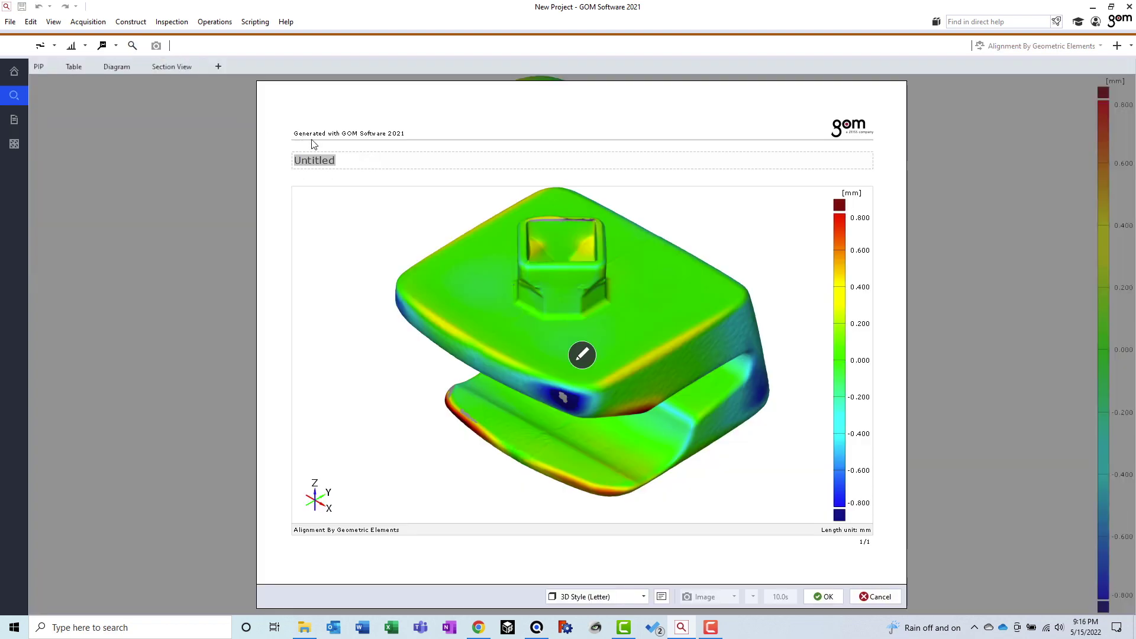
text(Surface Comparison - Orientation 1)
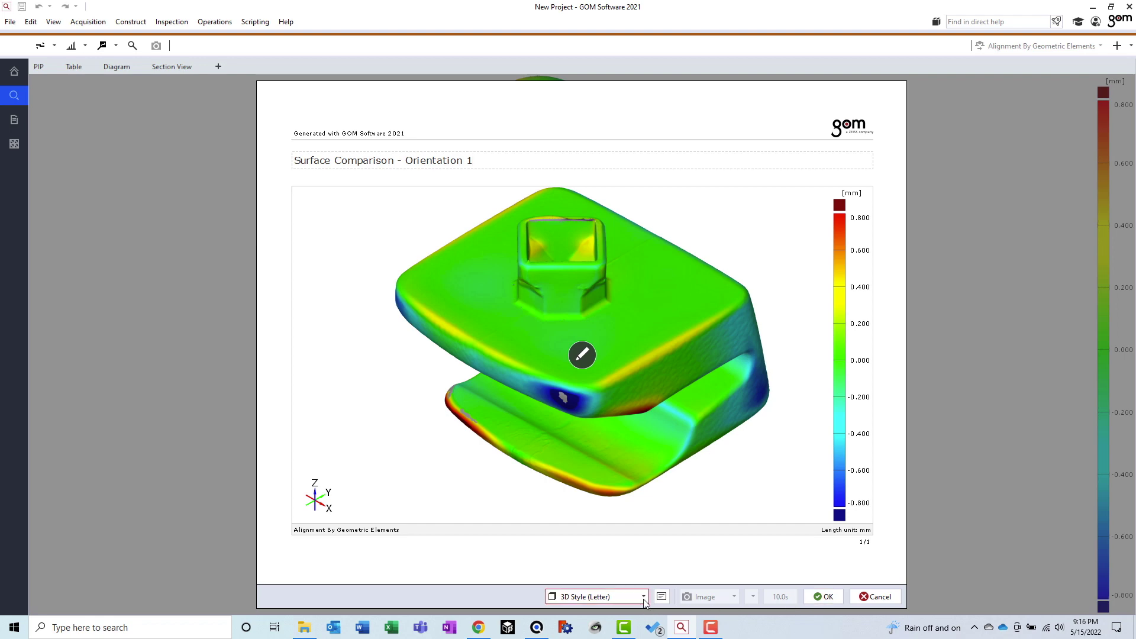
click(597, 596)
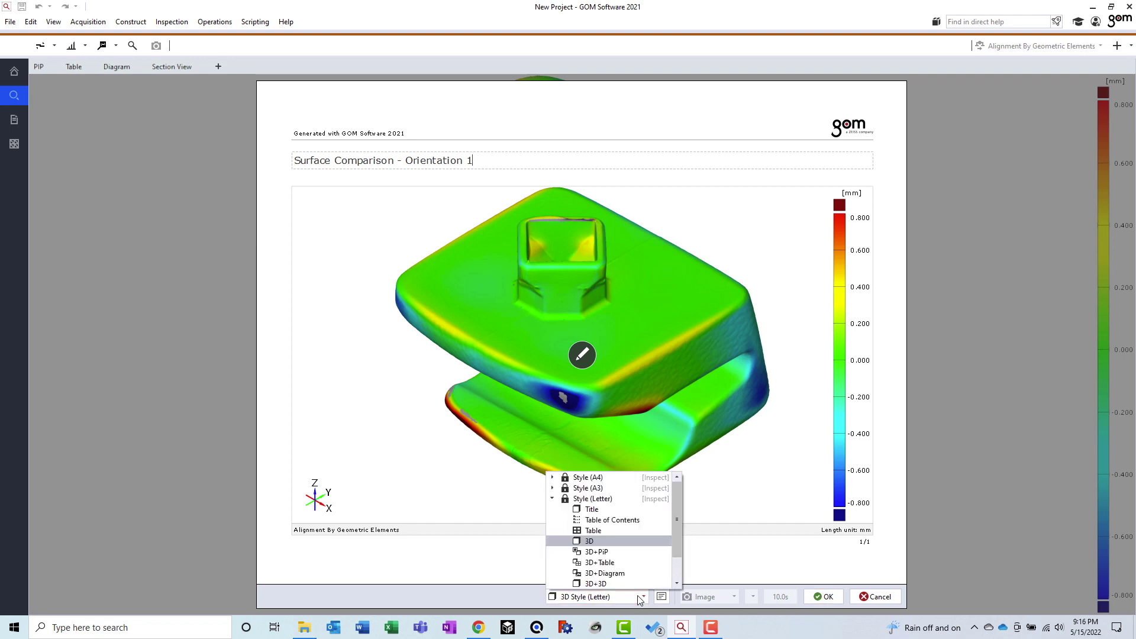
click(591, 509)
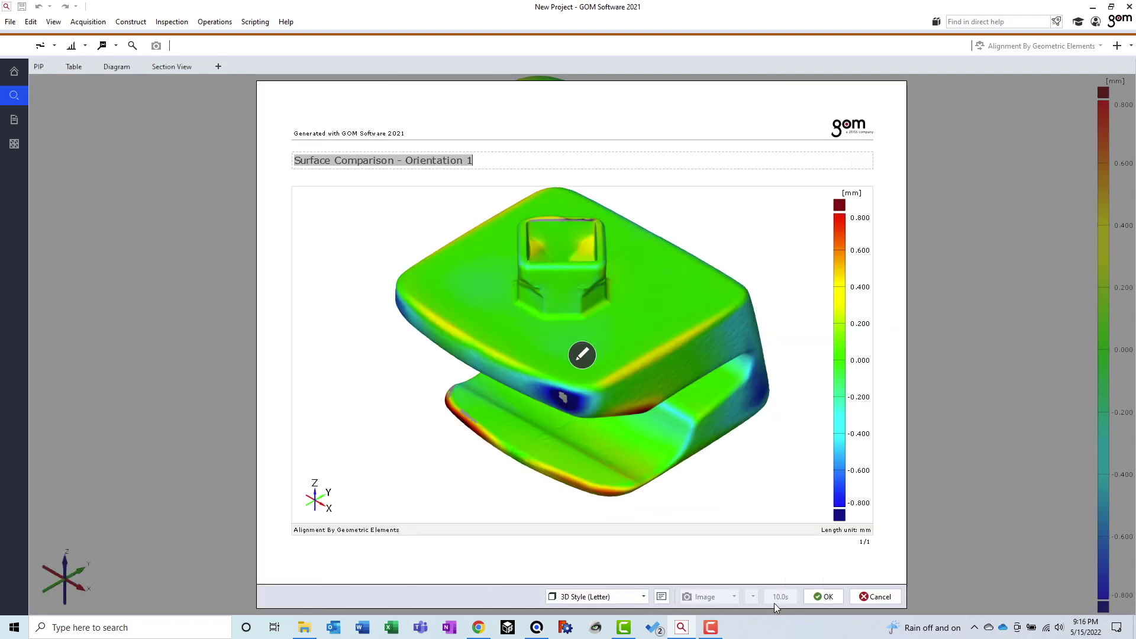
click(819, 599)
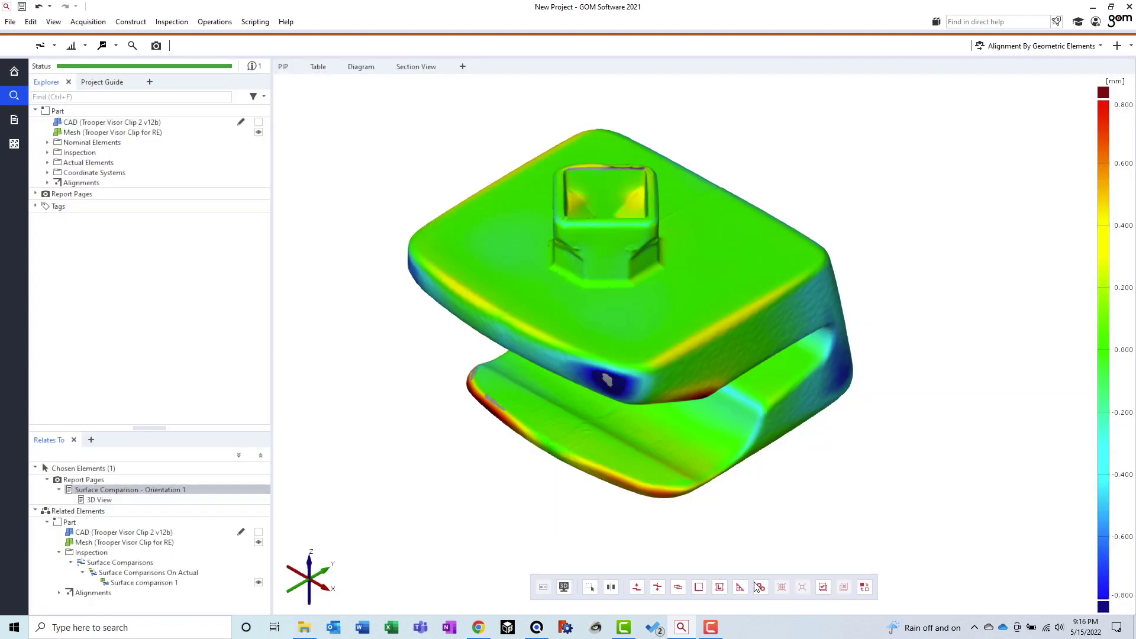
click(14, 121)
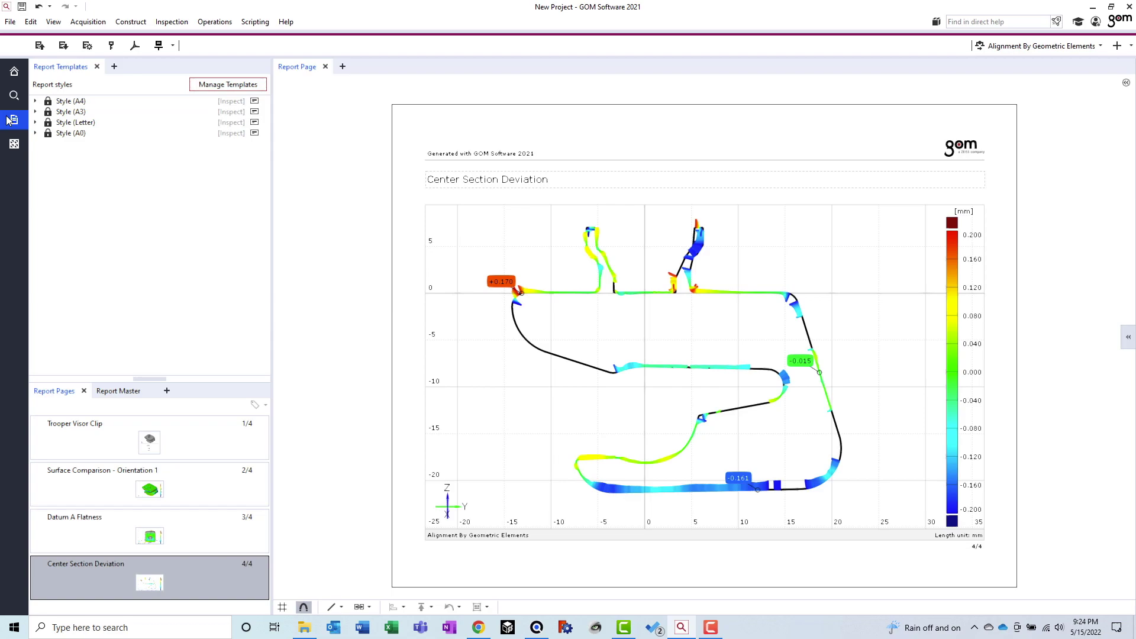
Step: Select the Style (A4) template, then preview its Title and Table of Contents pages
click(216, 84)
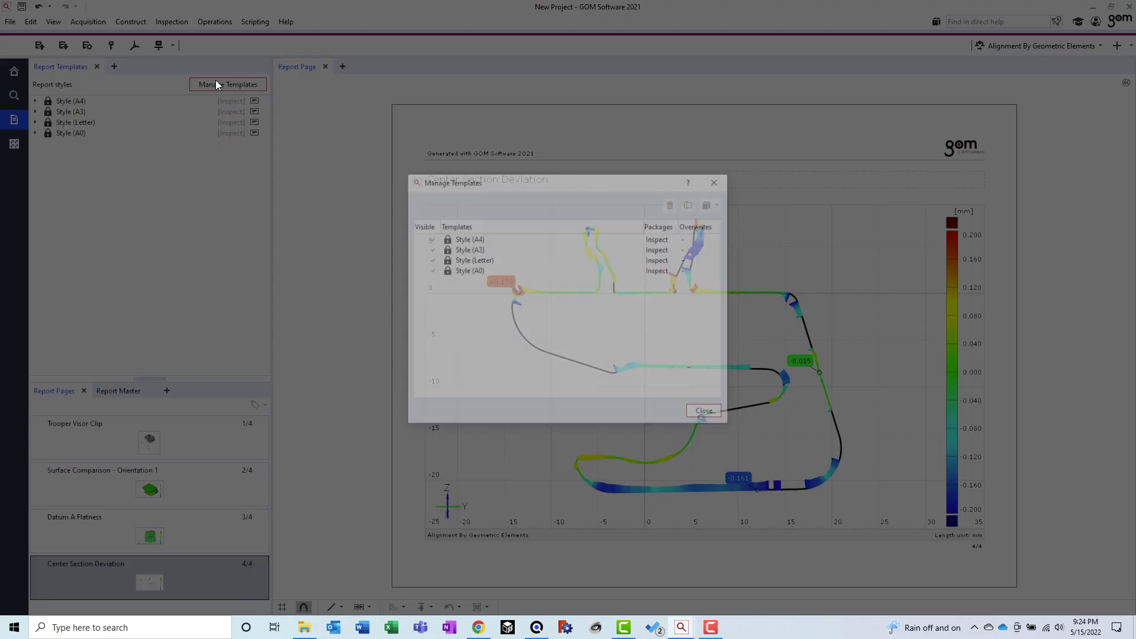
click(478, 239)
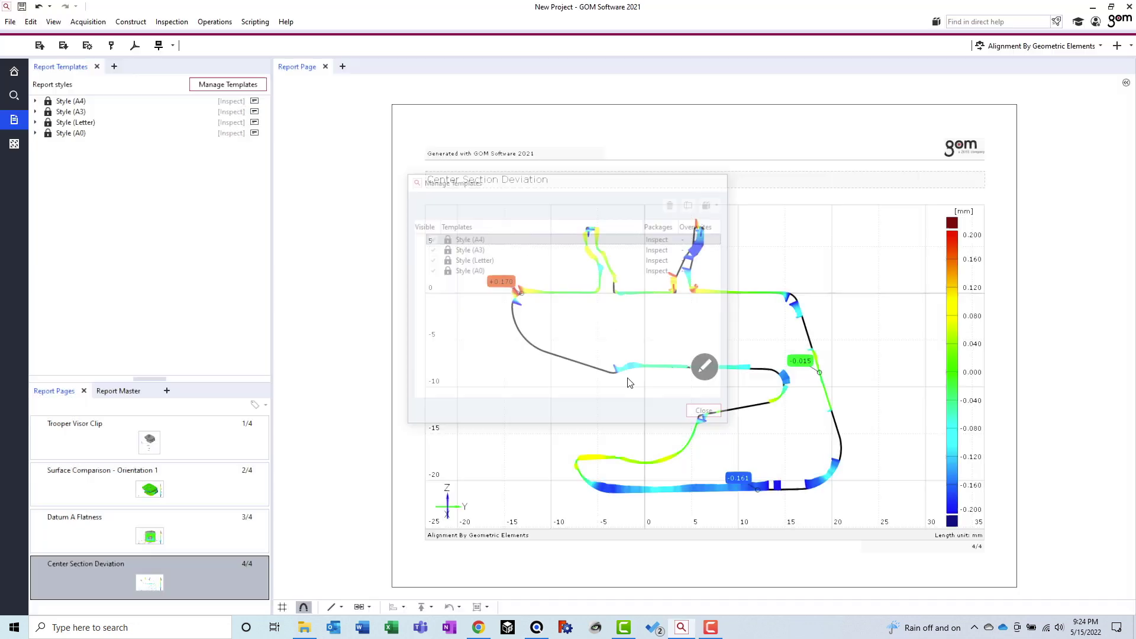
click(708, 413)
double_click(68, 102)
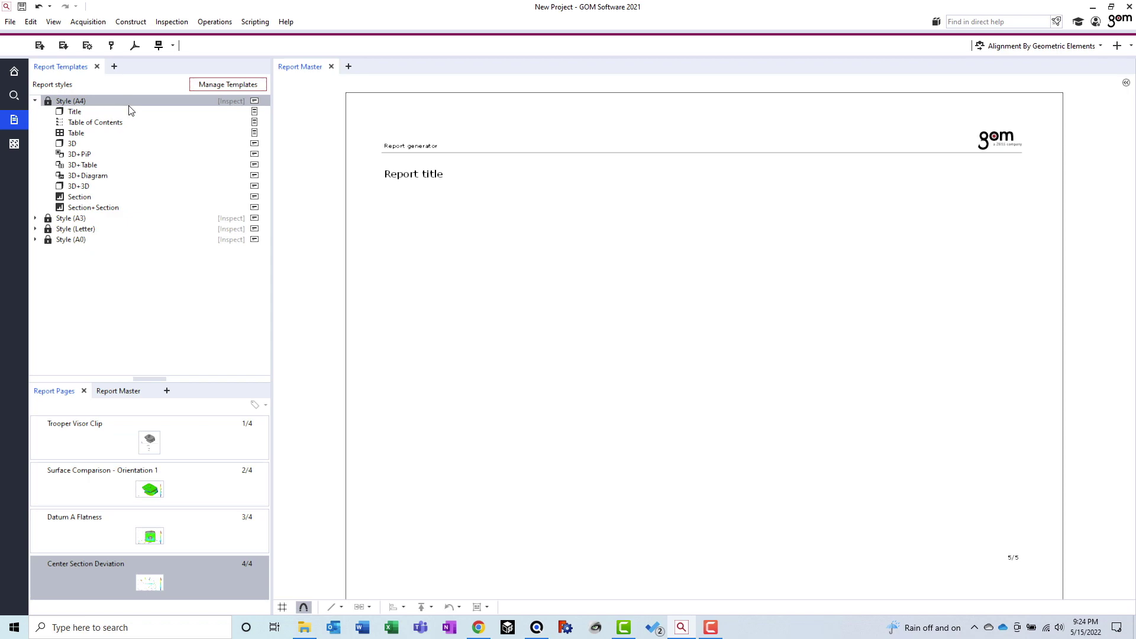
click(112, 113)
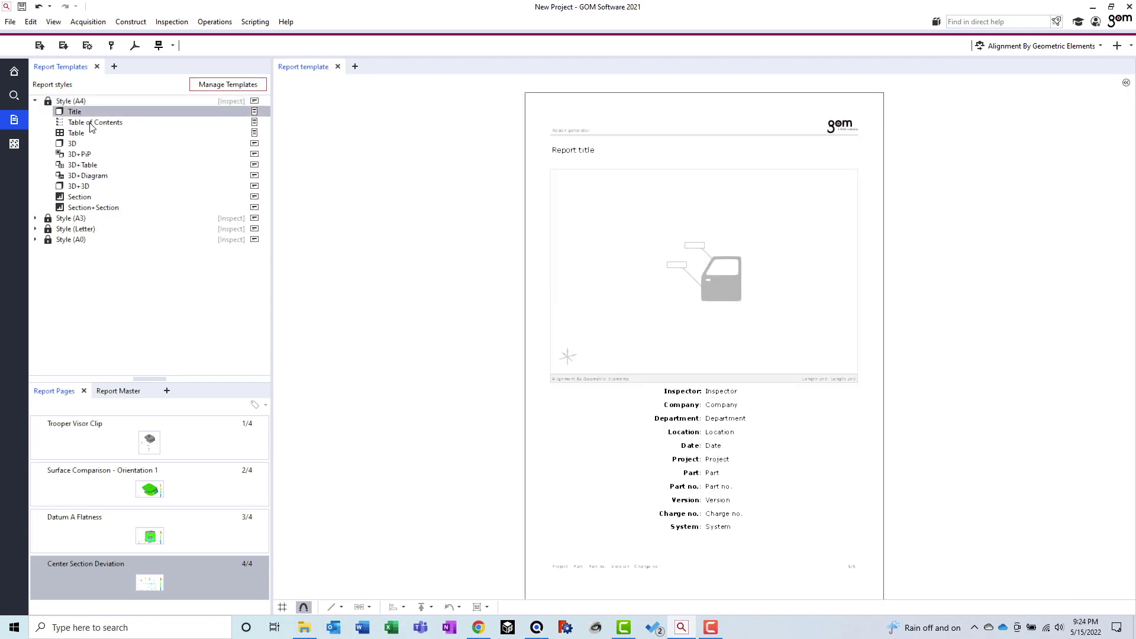
click(87, 123)
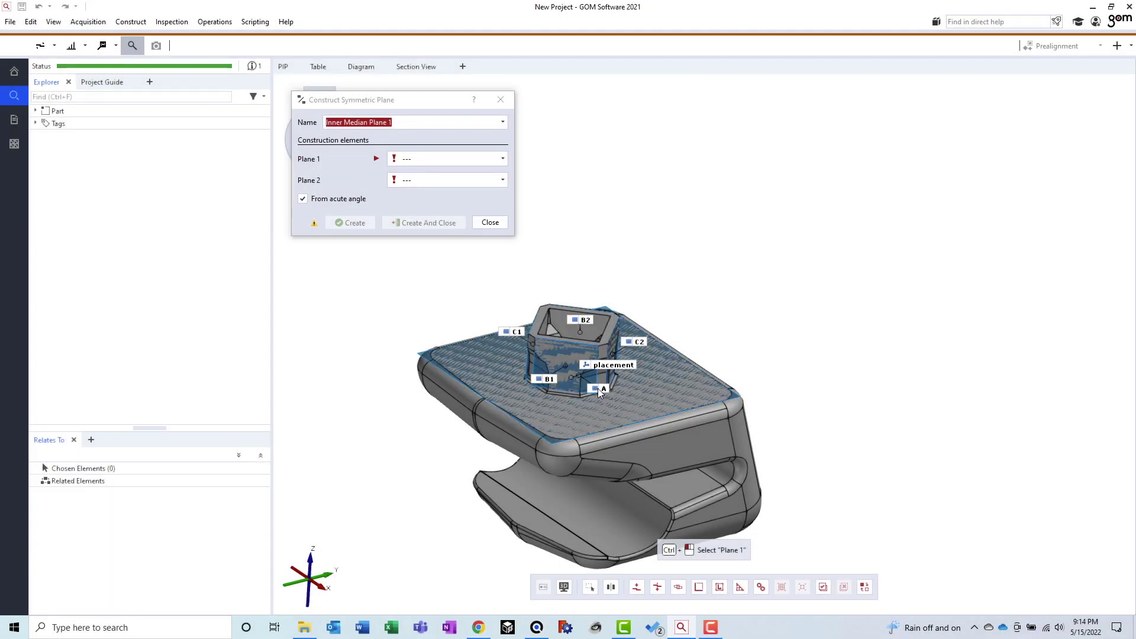
Step: Build the median plane from B1, then align by geometric elements using datums A and B
click(548, 382)
scroll(562, 349, up, 3)
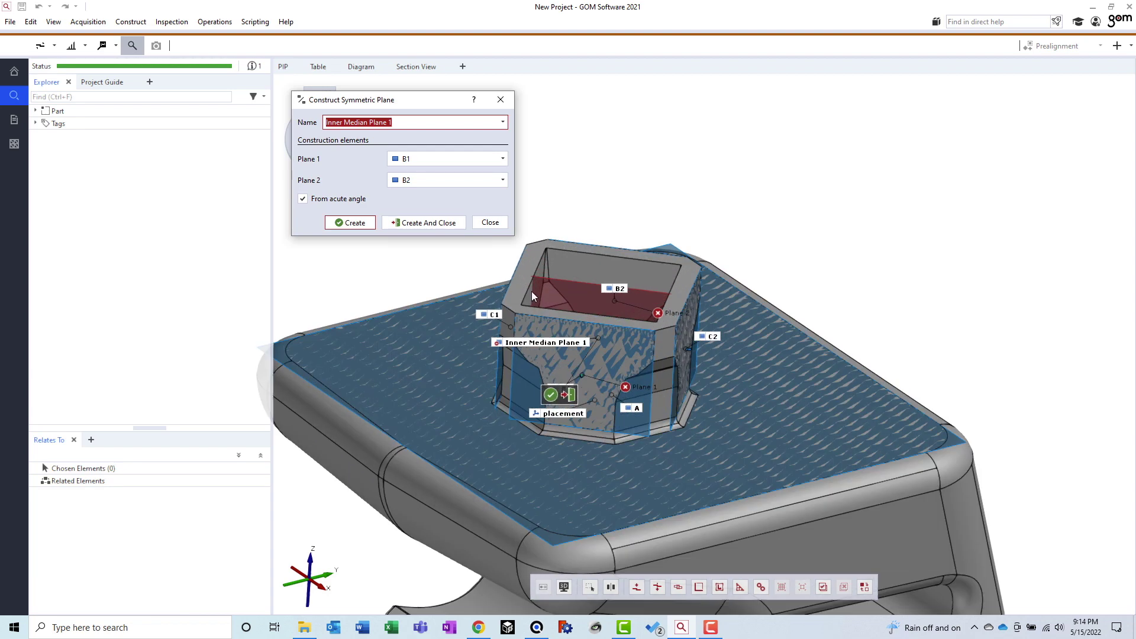
click(1059, 46)
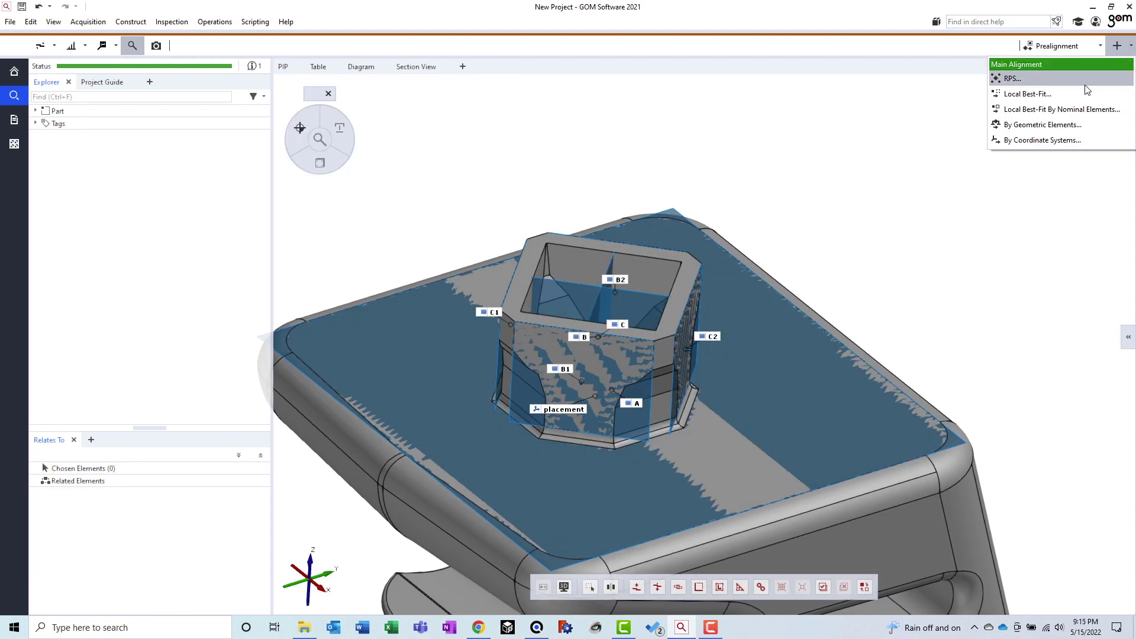
click(1054, 119)
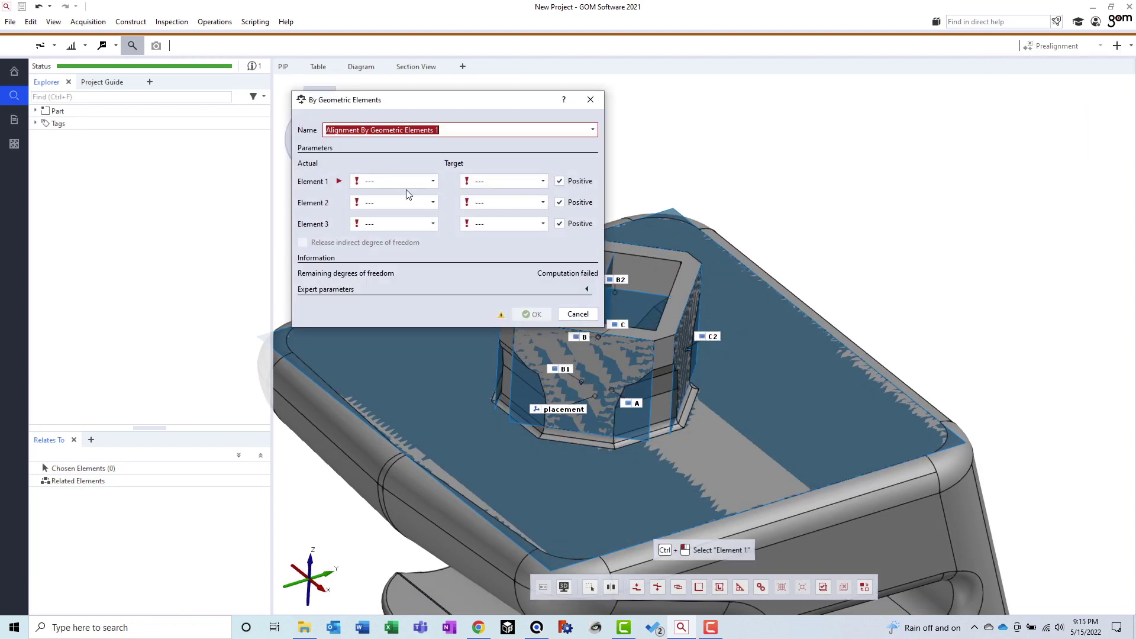
click(382, 181)
click(381, 201)
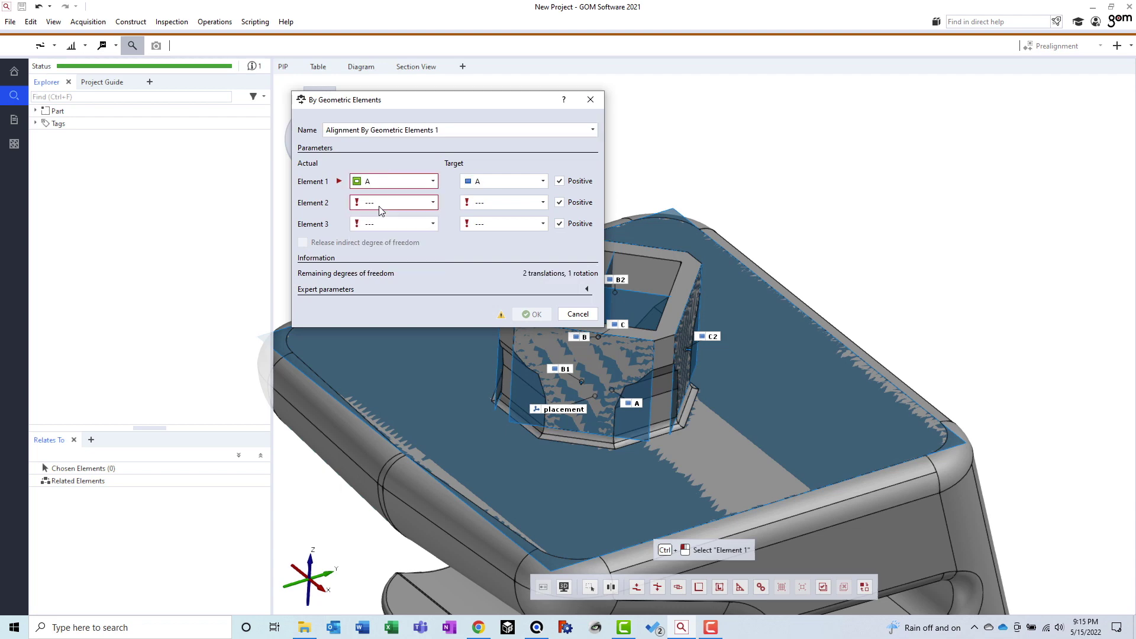
click(379, 204)
click(381, 234)
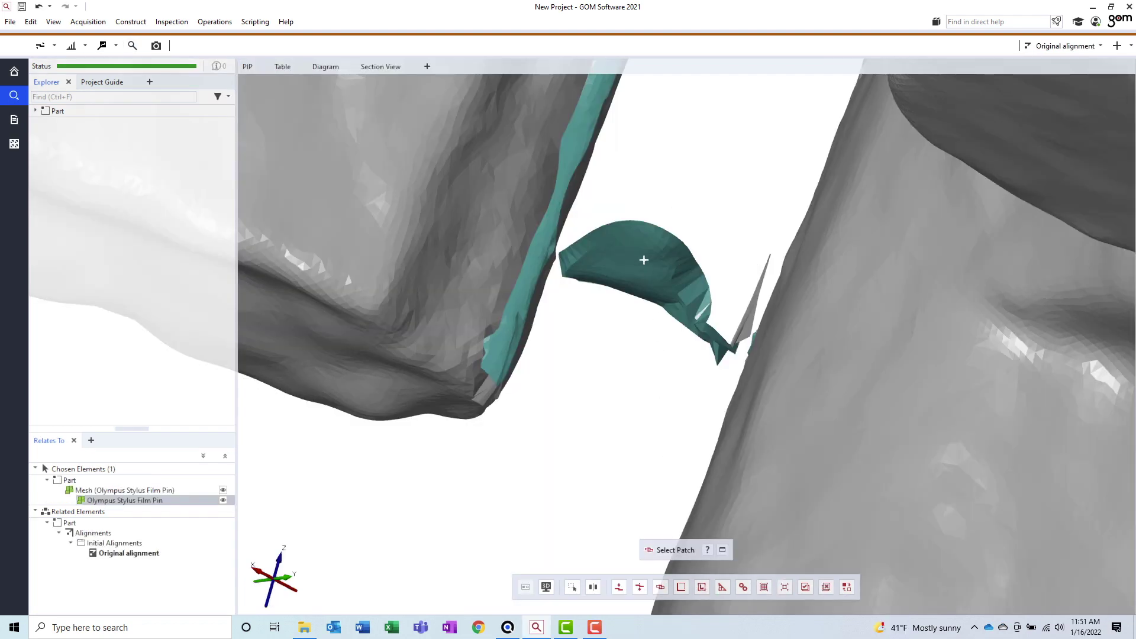
Step: Select and delete the stray fin fragment, then zoom and orbit the pin mesh to check it
click(644, 256)
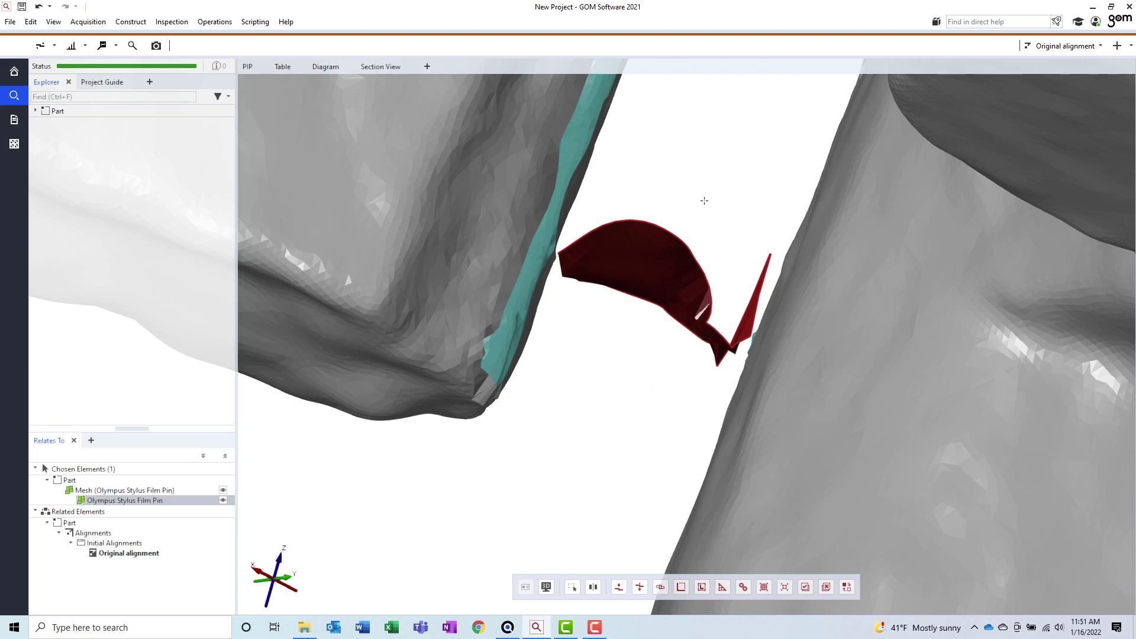
key(Delete)
scroll(700, 213, down, 3)
scroll(669, 215, down, 2)
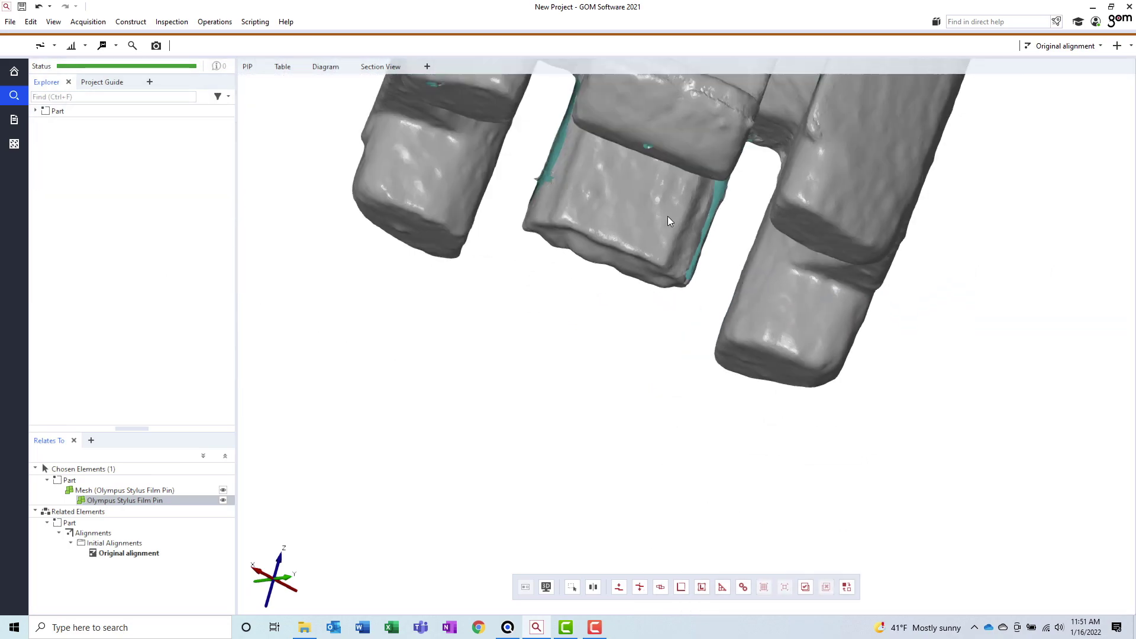
scroll(586, 206, up, 6)
drag(585, 206, 574, 257)
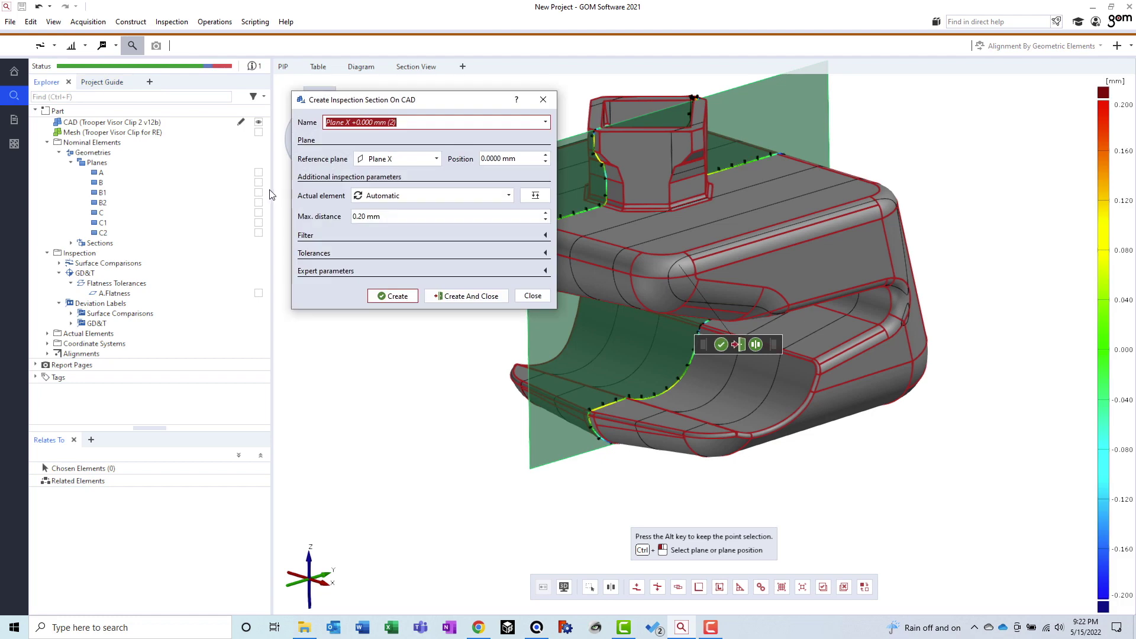
Step: Create the section, show its deviation curves at Large display size, and rearrange the deviation labels
click(459, 297)
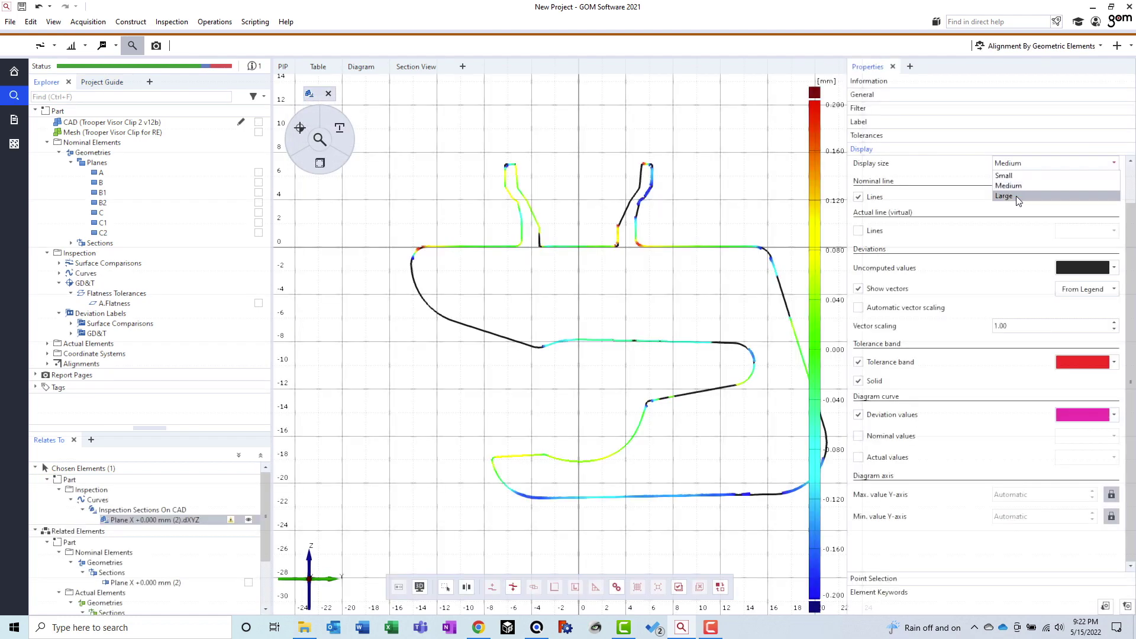
click(1016, 197)
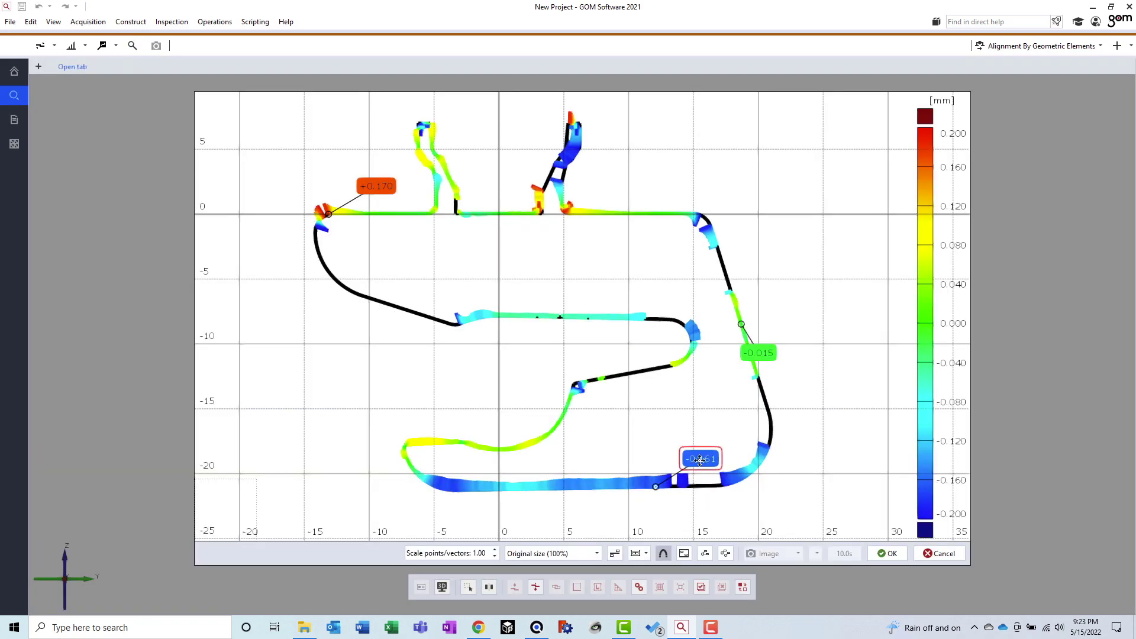
click(705, 558)
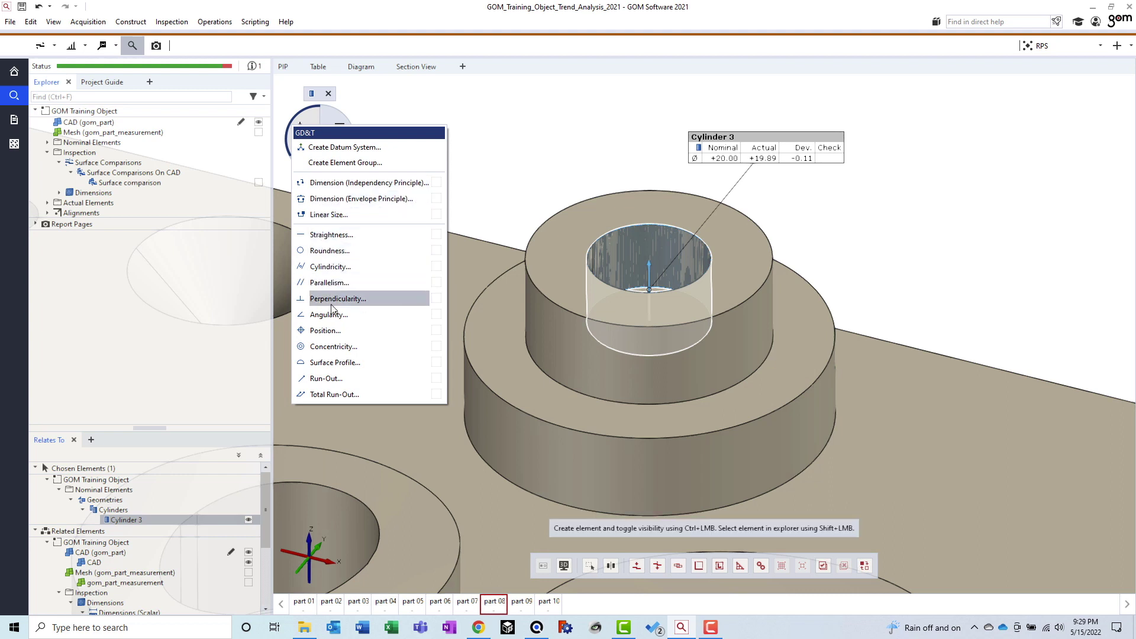
Step: Start a Position check on Cylinder 3 with standard ASME Y14.5 and view the datum system choices
click(335, 328)
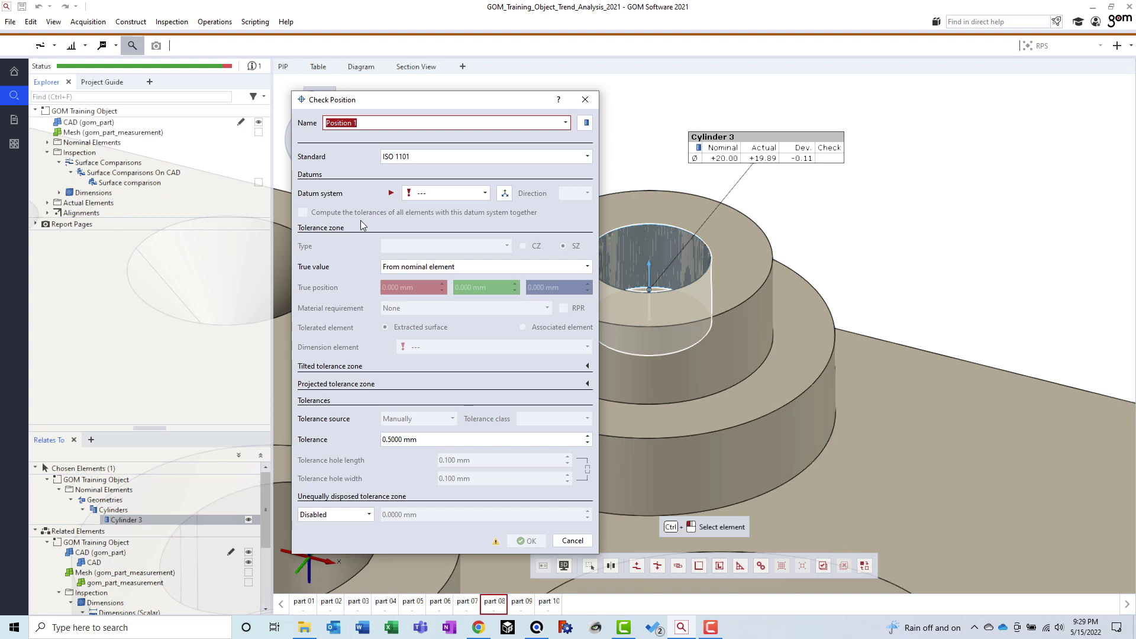
click(430, 155)
click(430, 179)
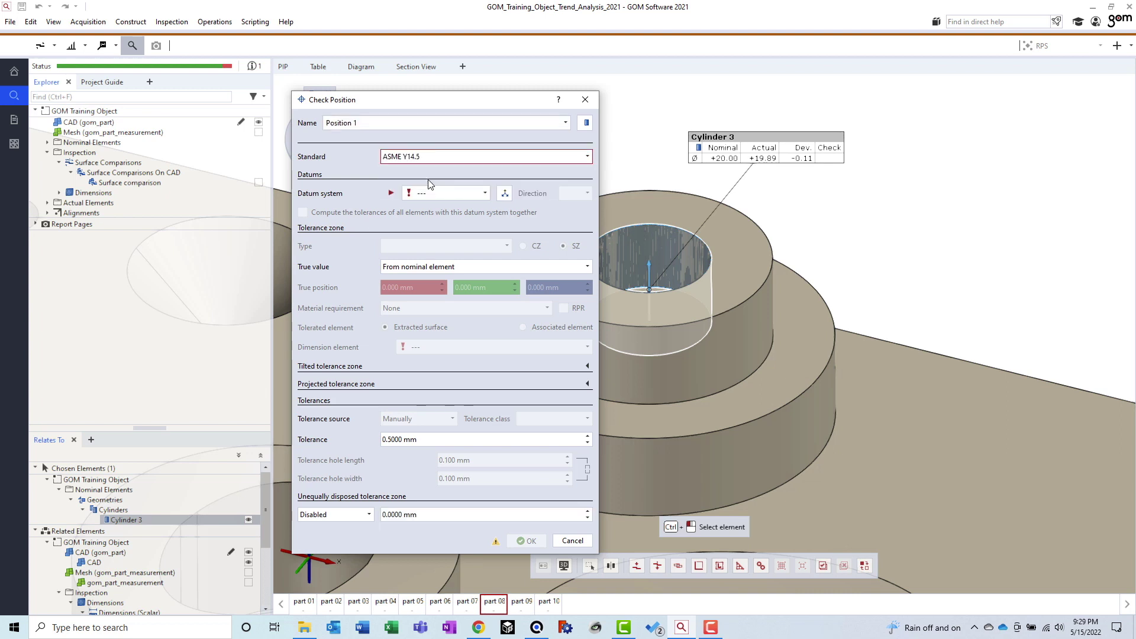
click(463, 194)
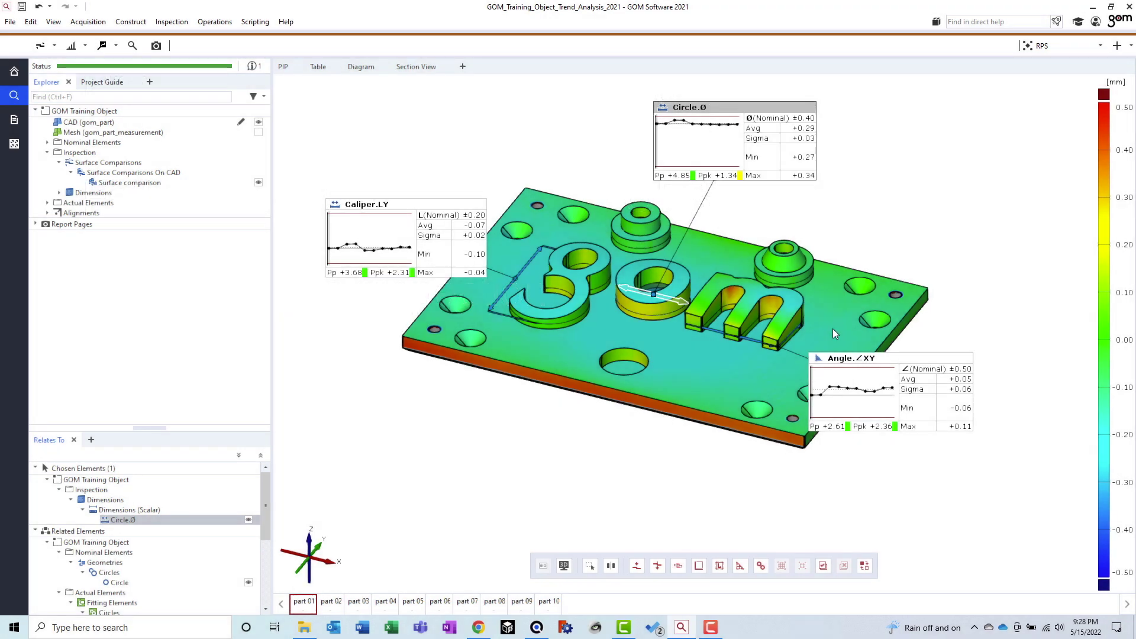
Step: Move the Angle ∠XY label down-right and Caliper.LY up-left, then view stages part 02 and part 03
click(838, 362)
drag(838, 362, 890, 433)
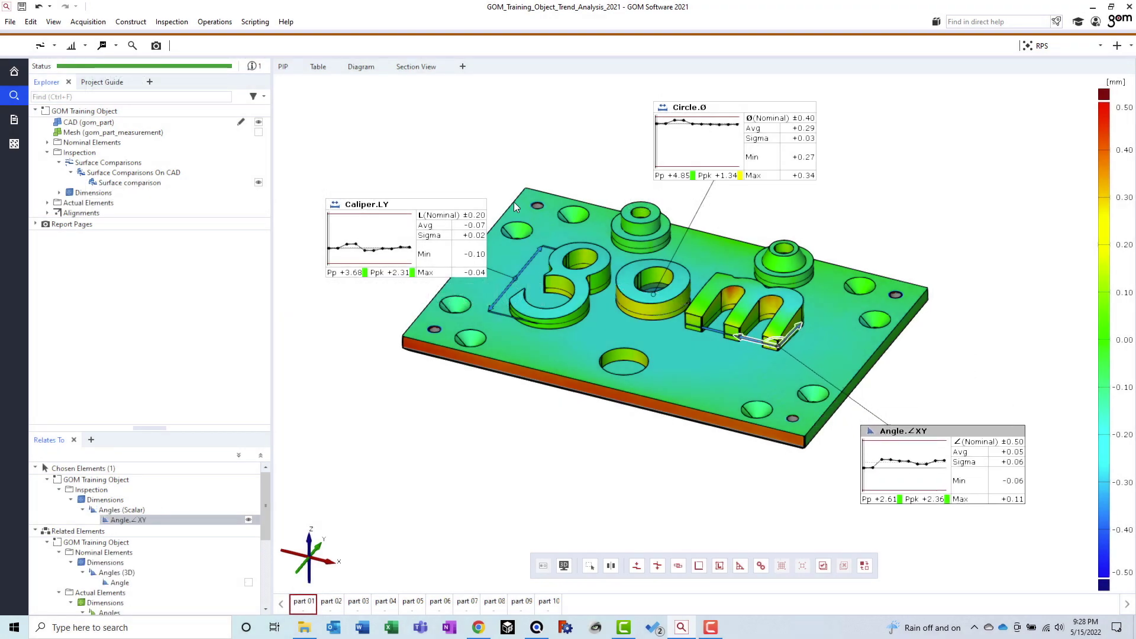
drag(424, 208, 404, 118)
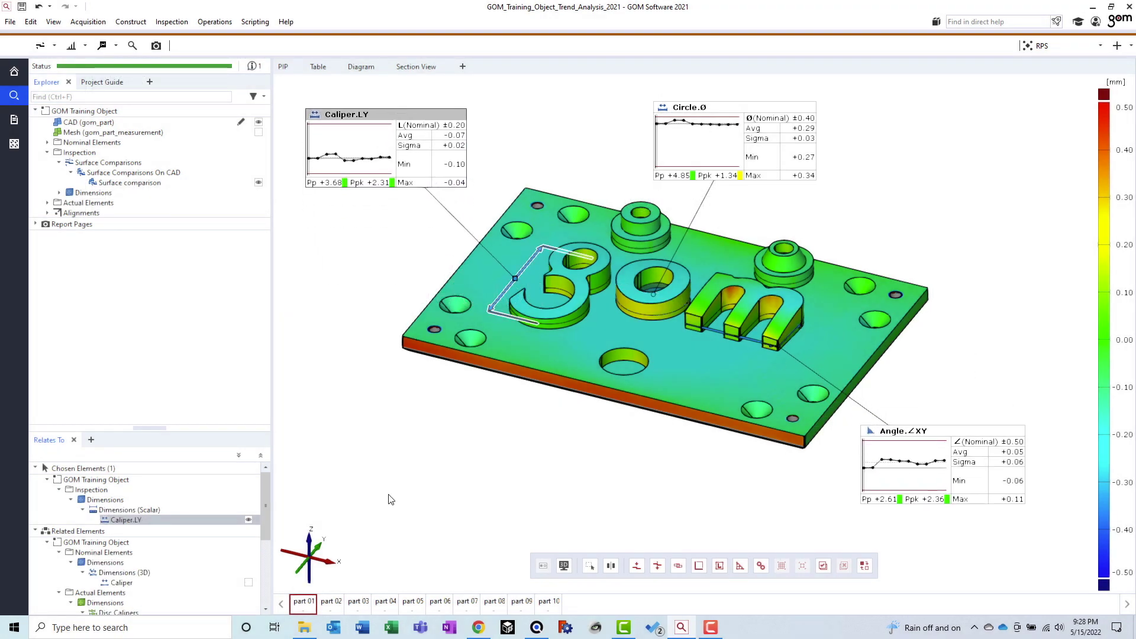
click(330, 602)
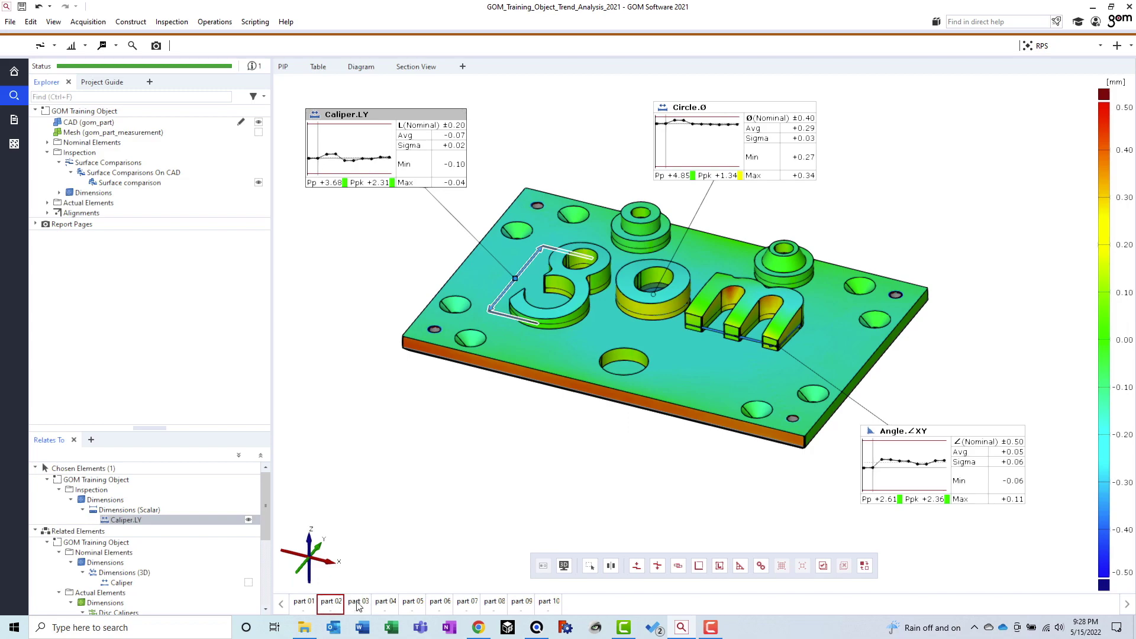
click(357, 603)
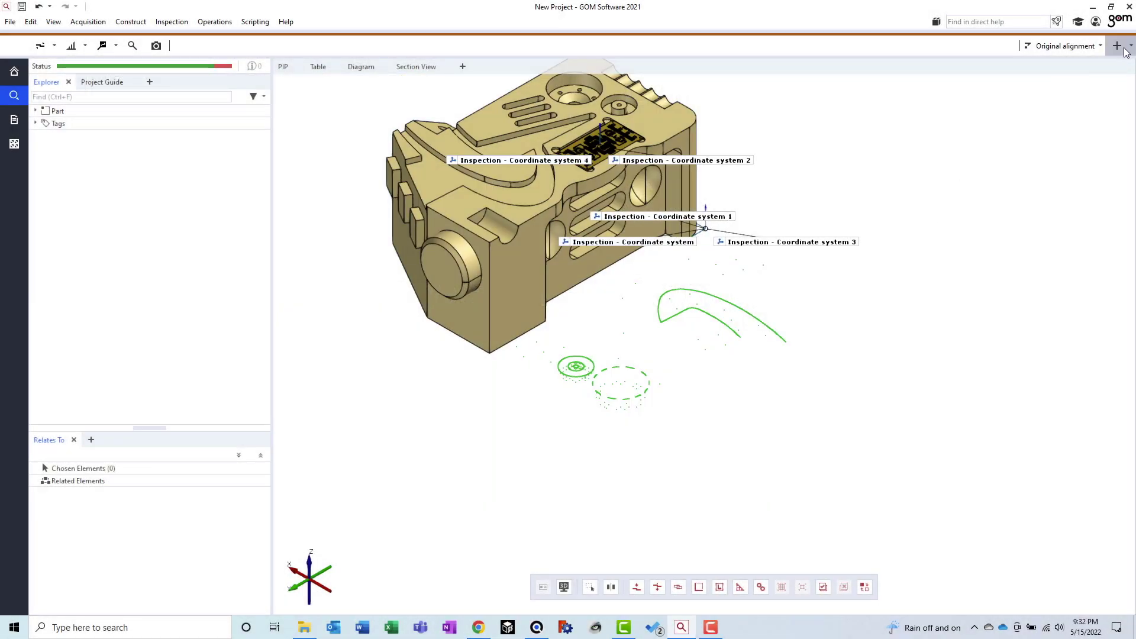
Step: Start a Prealignment and read warning MCADTool-0030 that no actual data exists
click(1125, 53)
click(1030, 78)
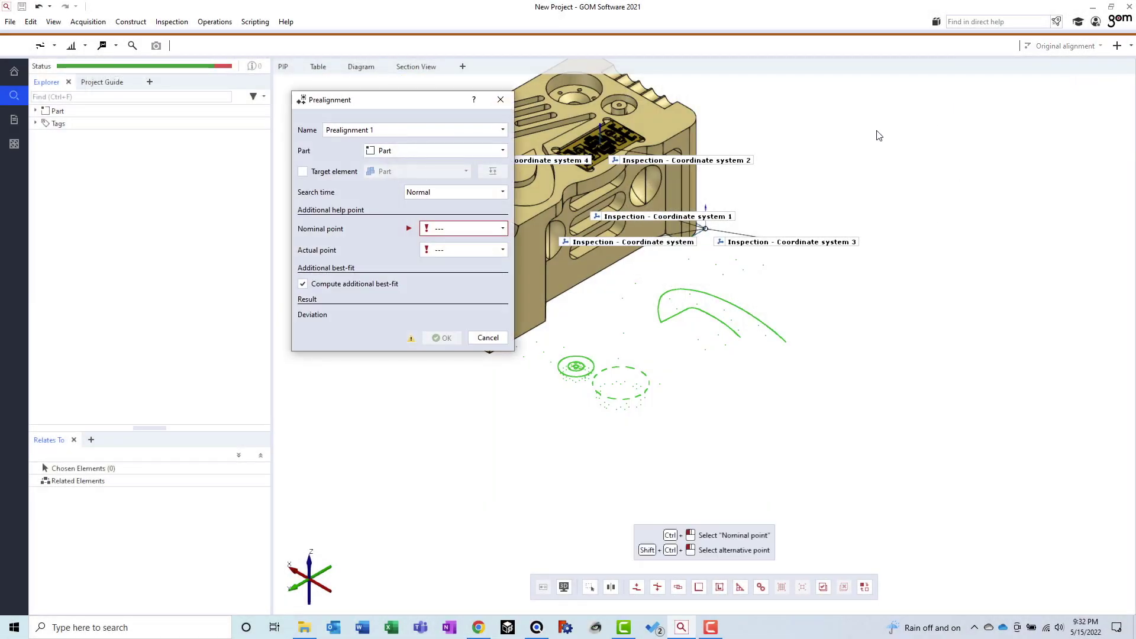
mouse_move(410, 340)
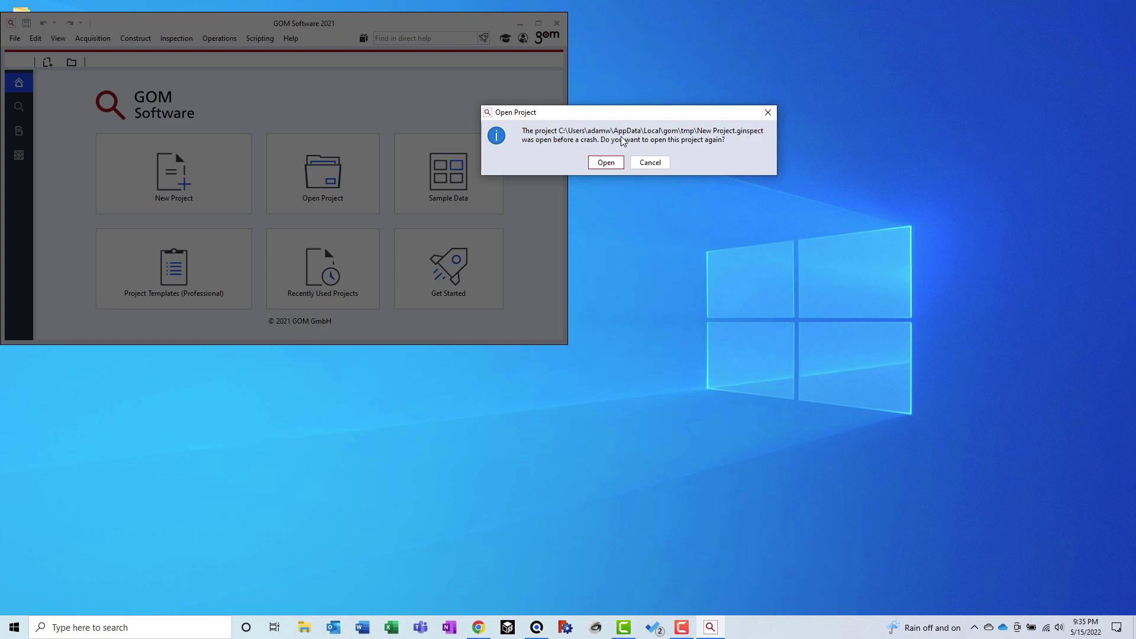
Step: Reopen the recovered project, maximize the window, and zoom out on the empty grid
click(607, 164)
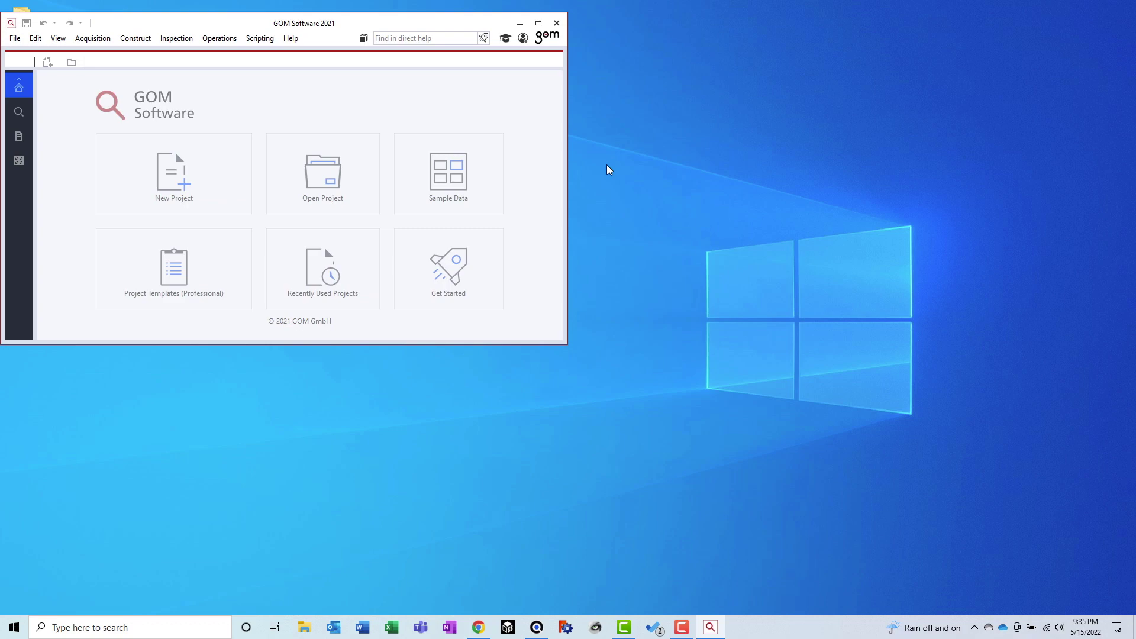
click(540, 23)
scroll(633, 275, down, 2)
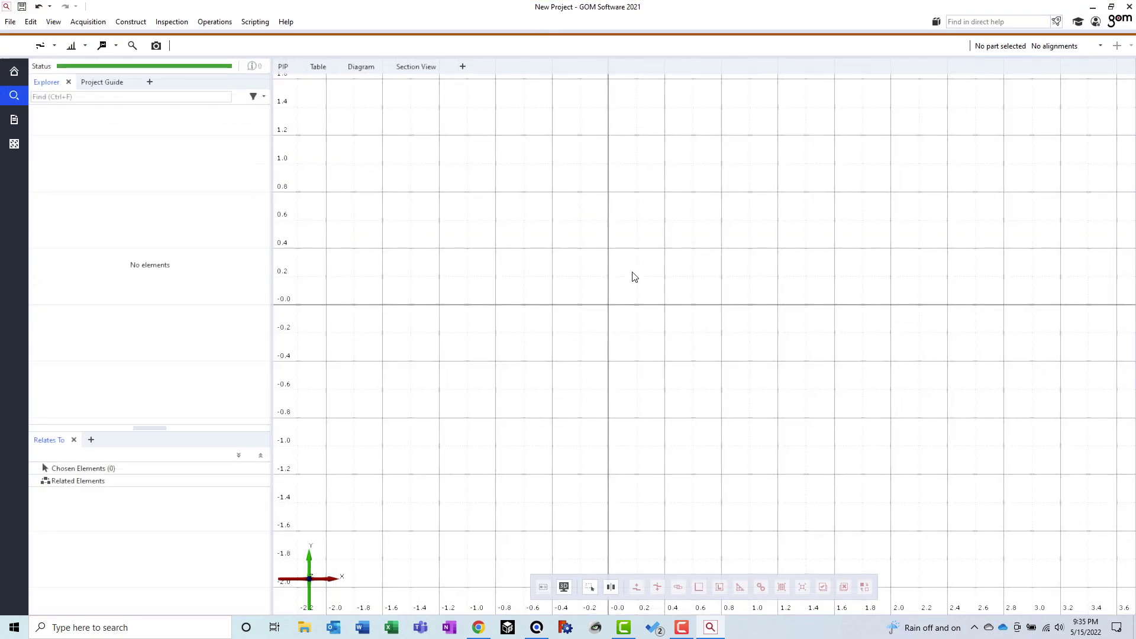
scroll(634, 276, down, 2)
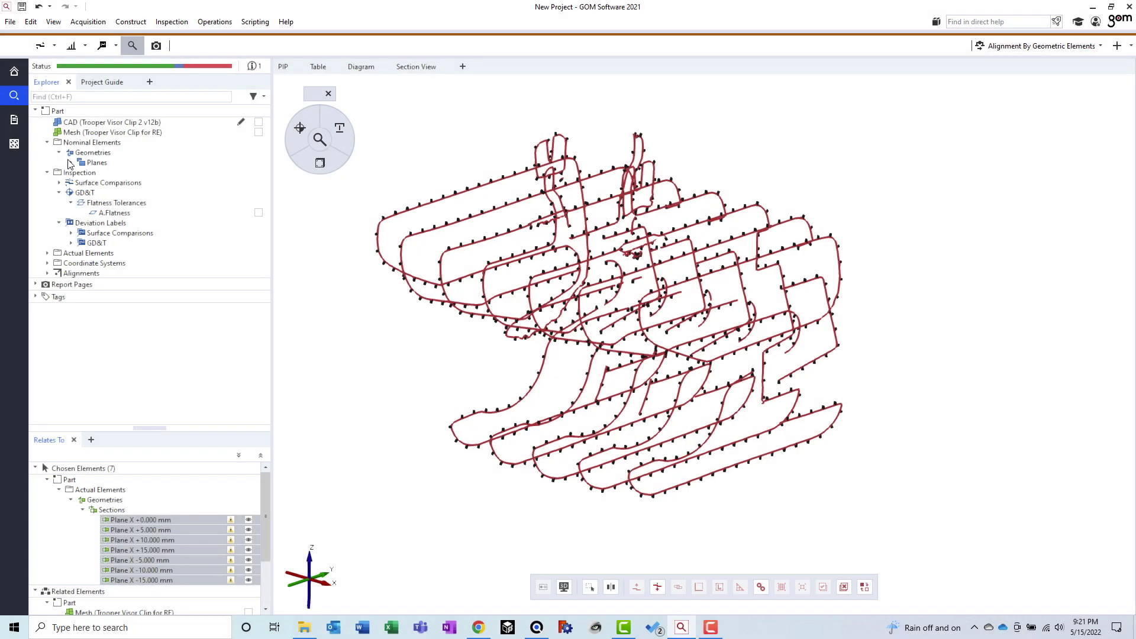
Step: Expand the nominal planes, deselect the seven section planes, and undo hiding the scanned mesh
click(72, 163)
click(347, 318)
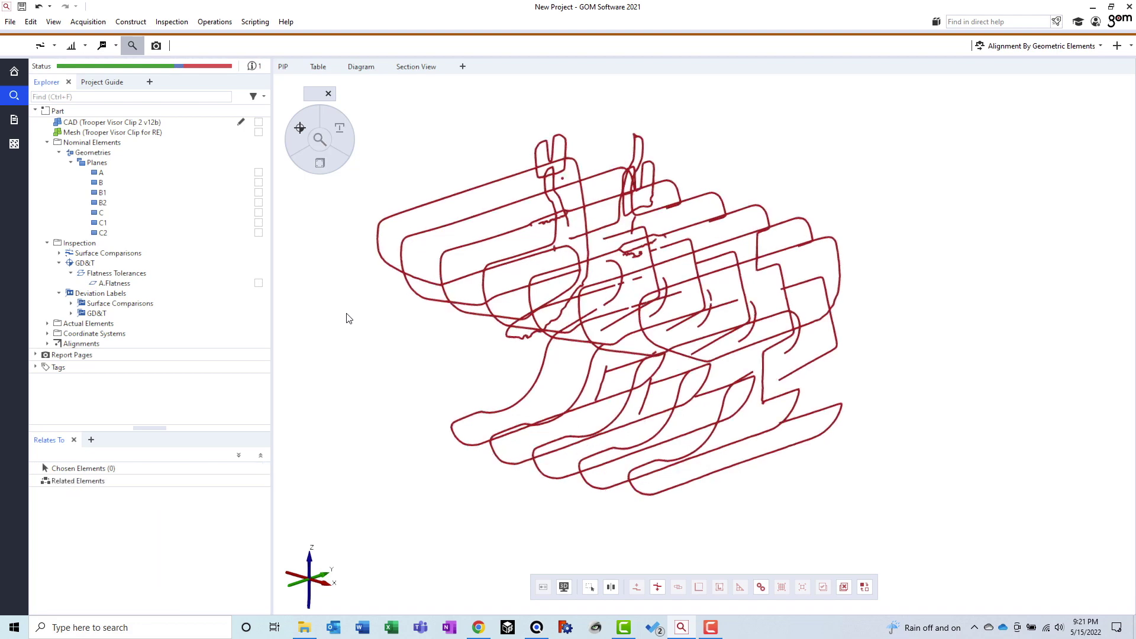
key(ctrl+z)
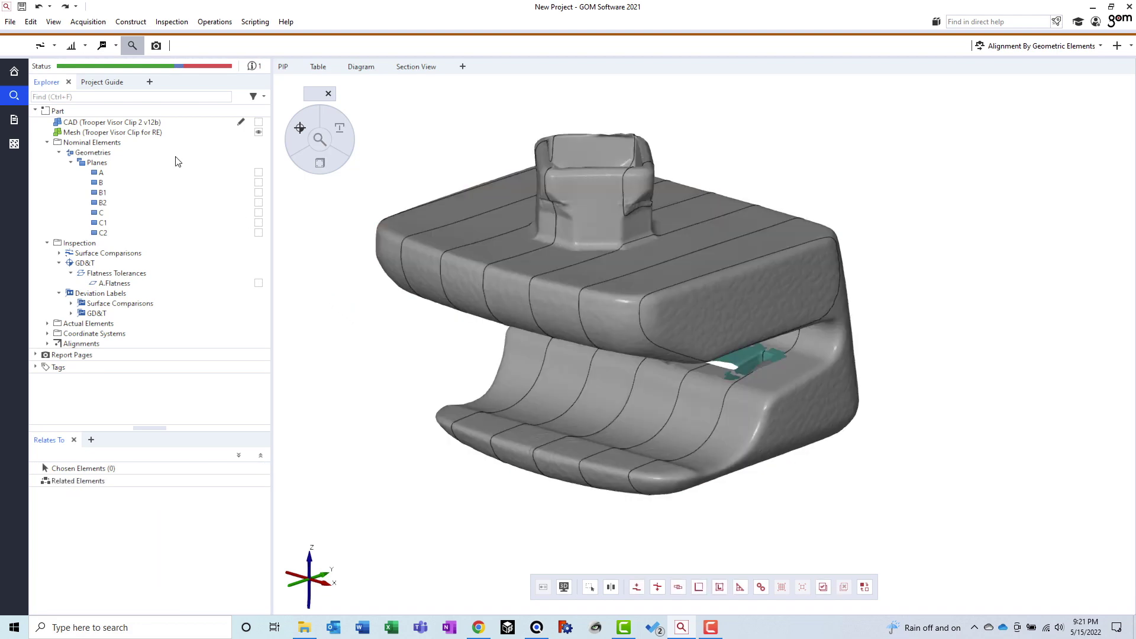
Step: Toggle undo and redo of the parallel multisection to compare the mesh with and without sections
click(51, 7)
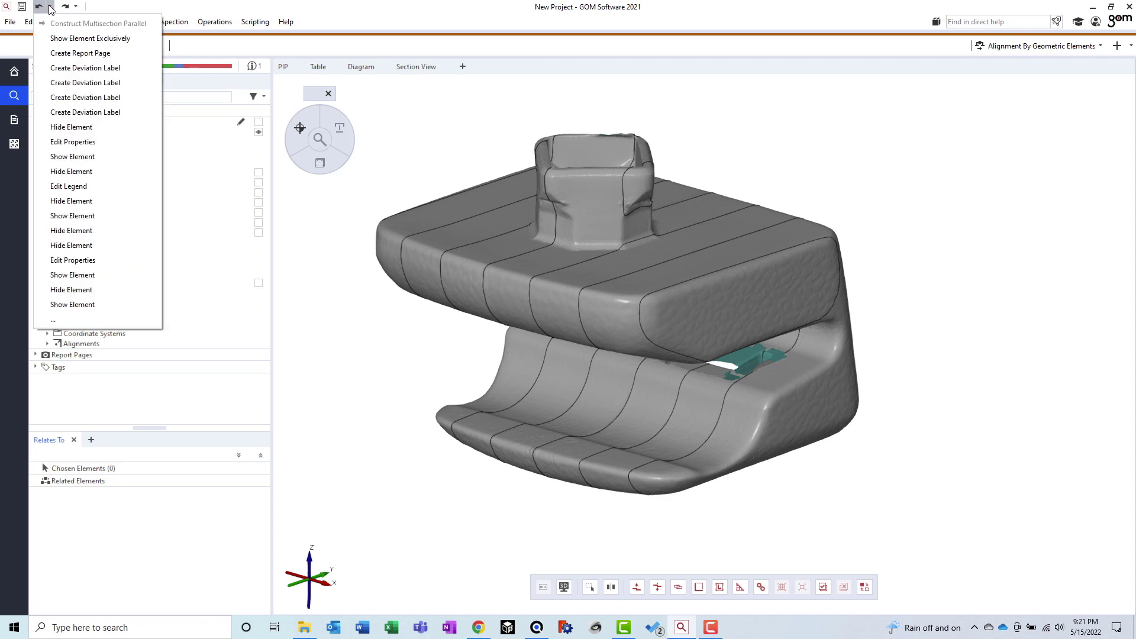
click(51, 8)
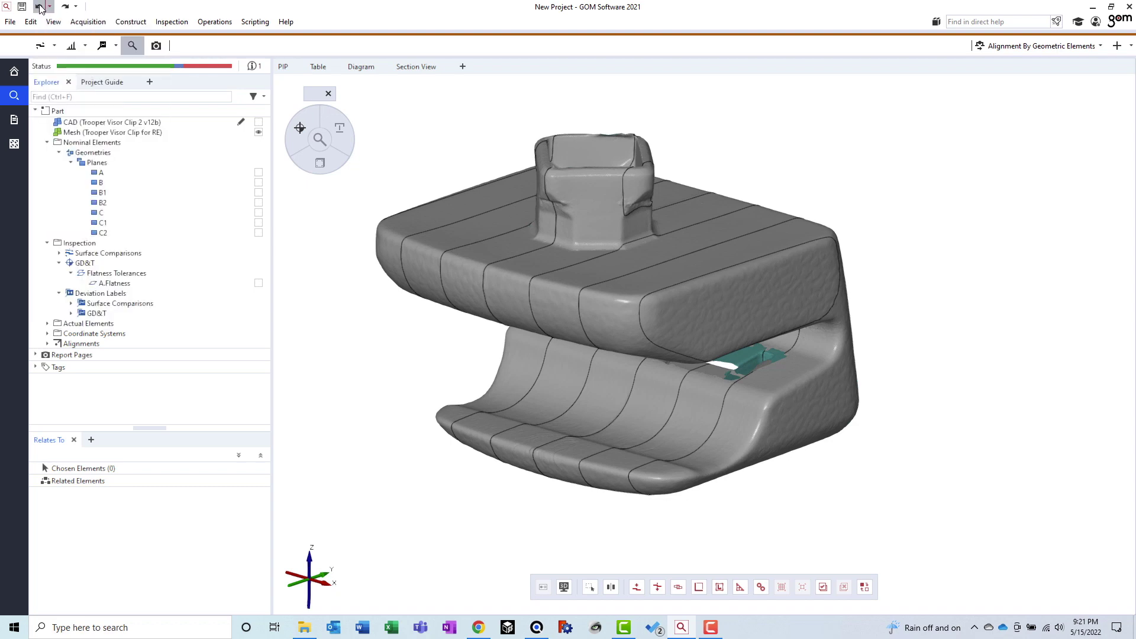
click(39, 7)
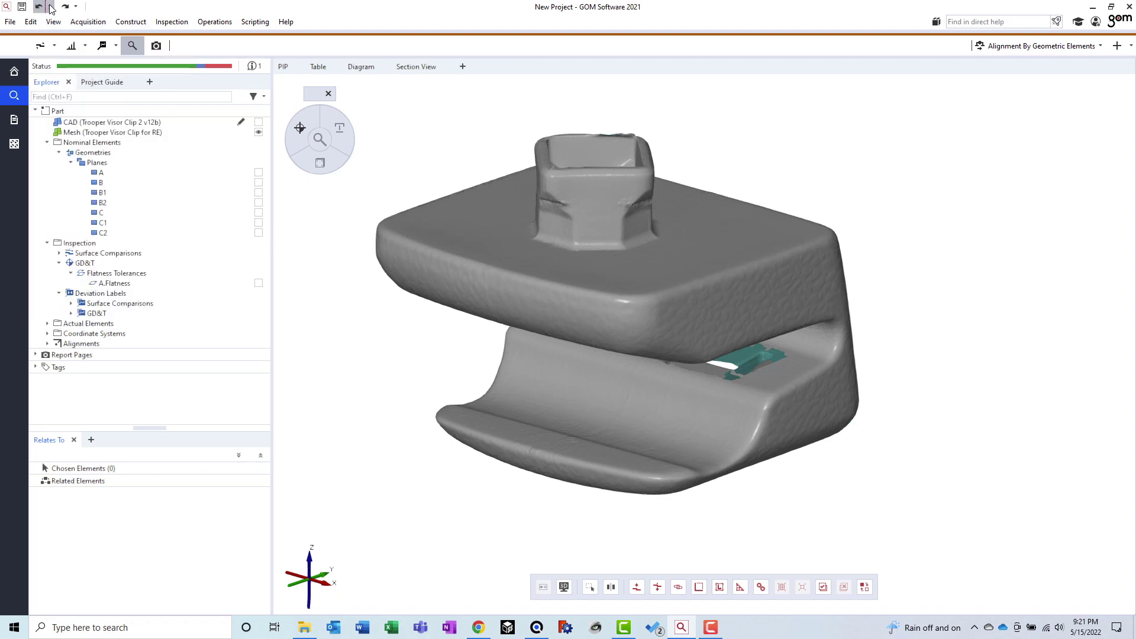
click(65, 7)
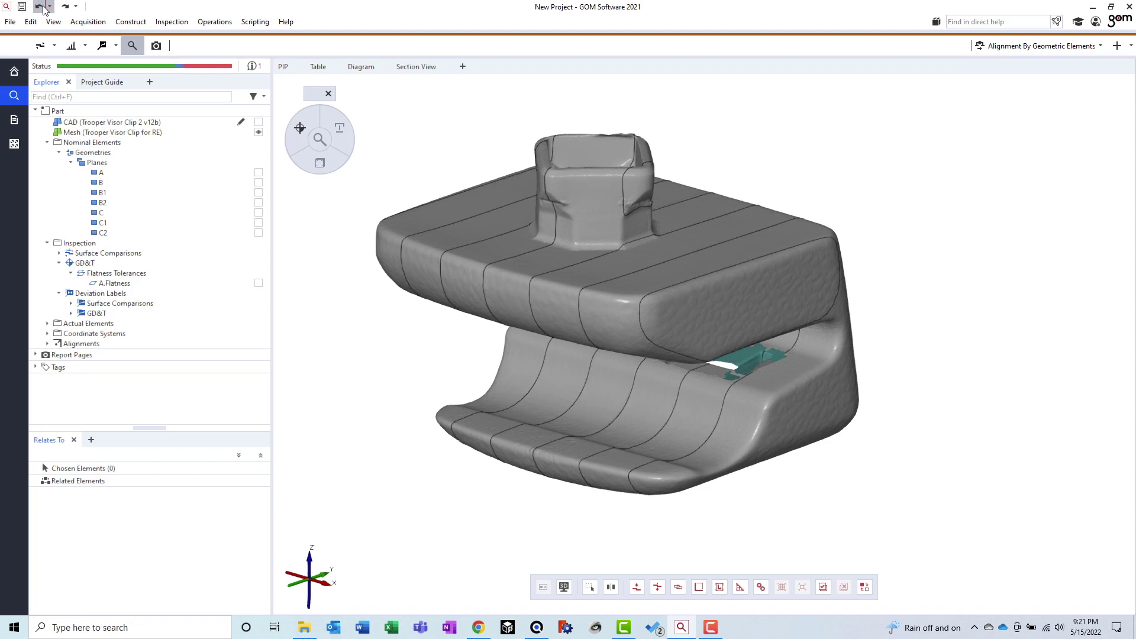
click(38, 7)
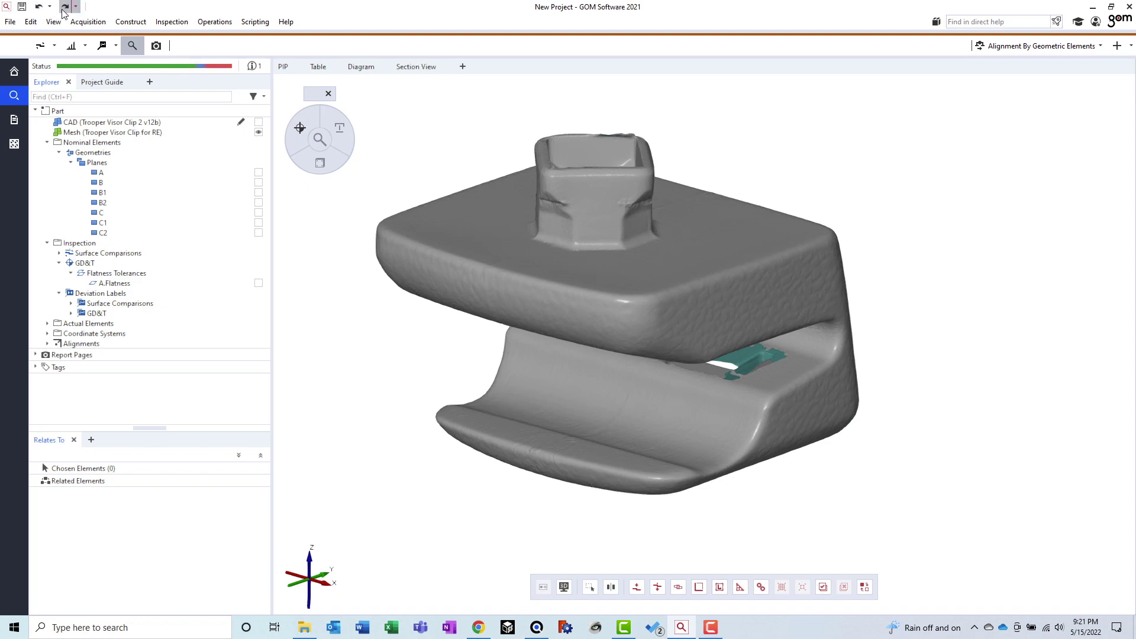
click(64, 7)
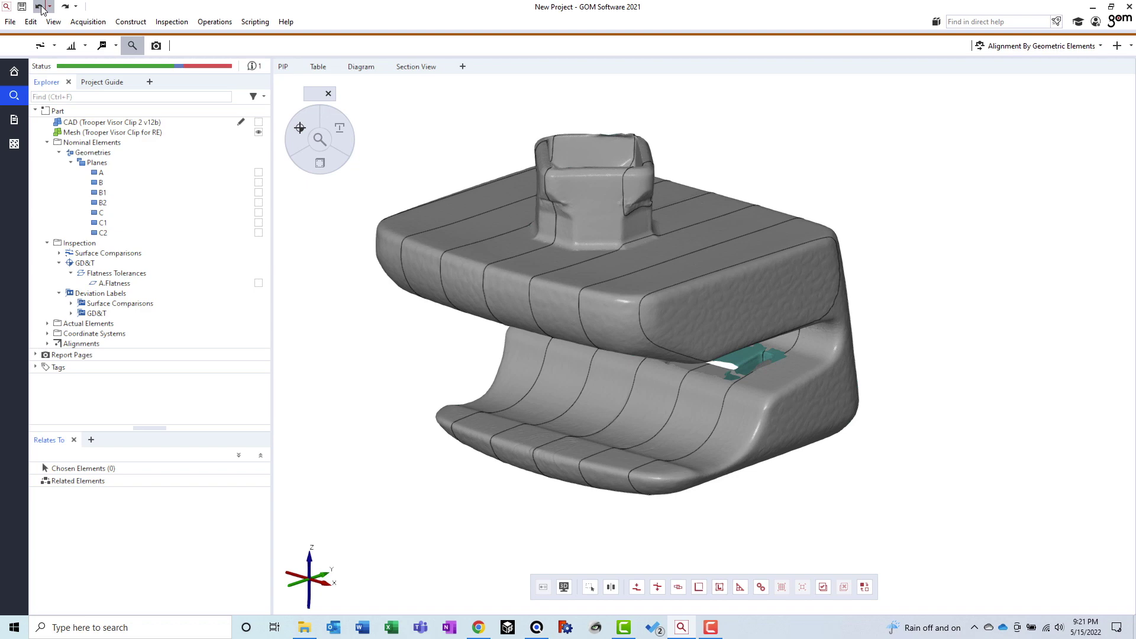
click(40, 6)
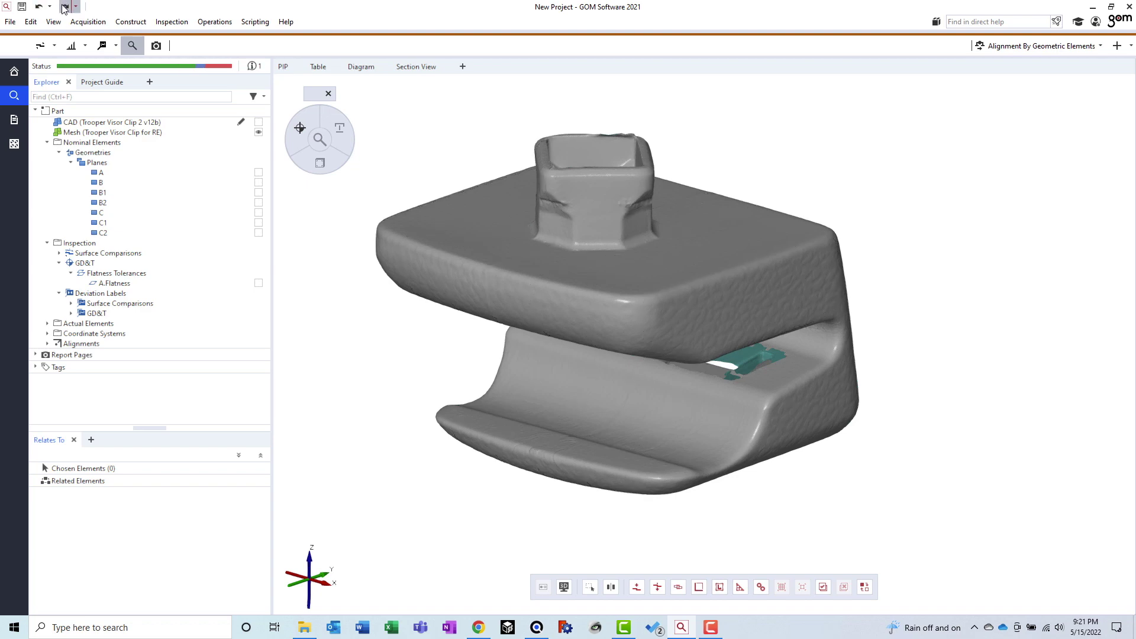
click(64, 7)
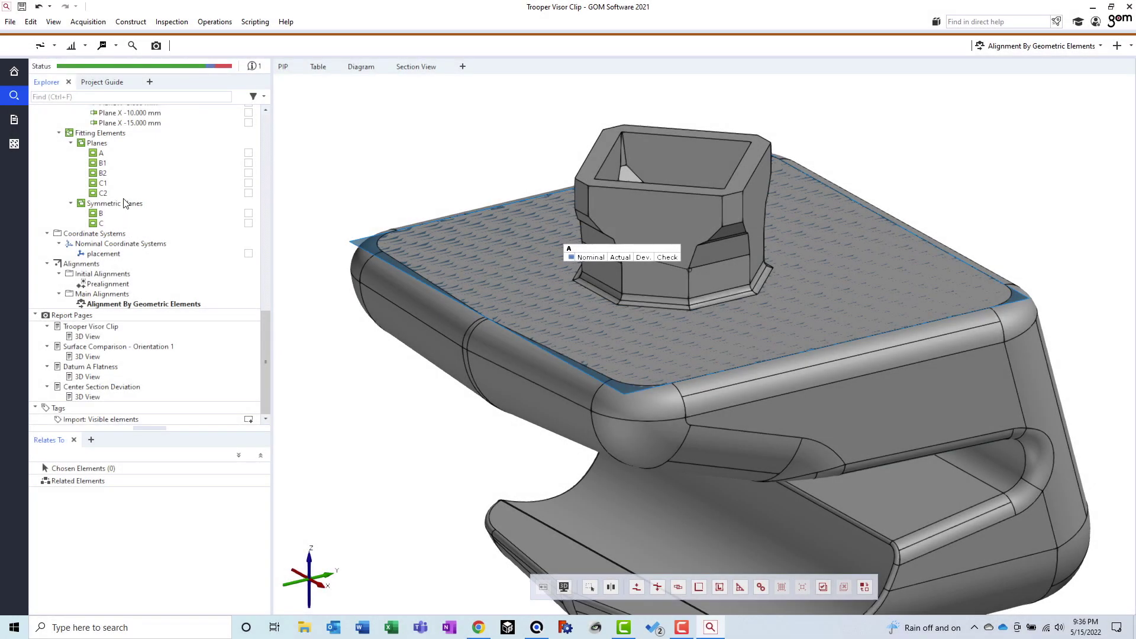
Step: Make plane A visible, show only it and the scanned mesh with Ctrl+Shift+O, then orbit and zoom
click(172, 154)
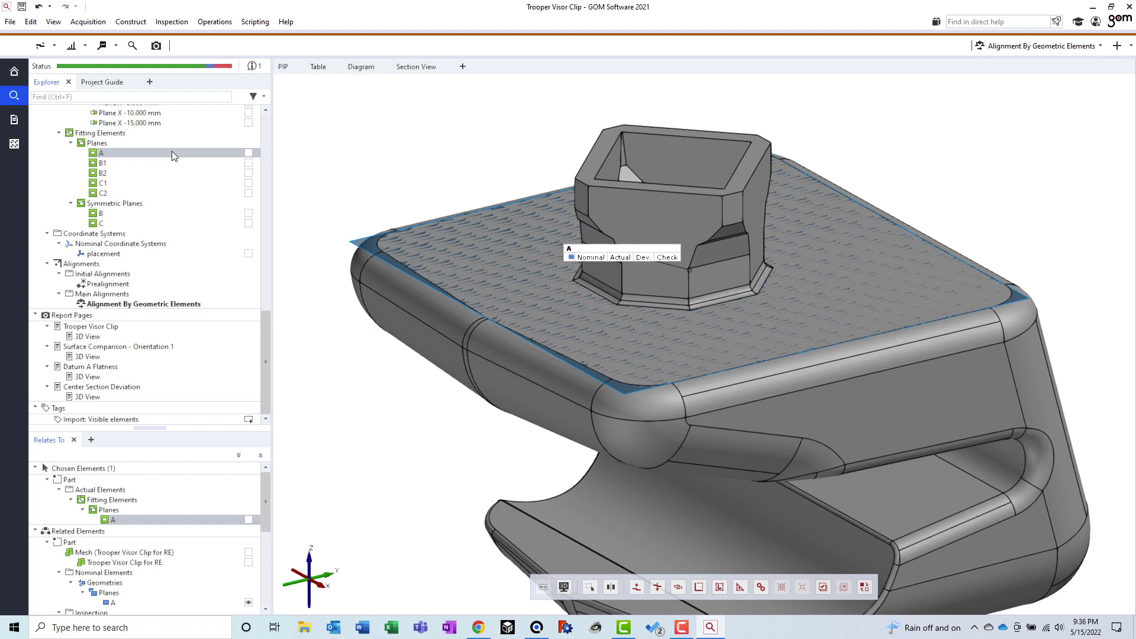
click(249, 153)
scroll(218, 176, up, 9)
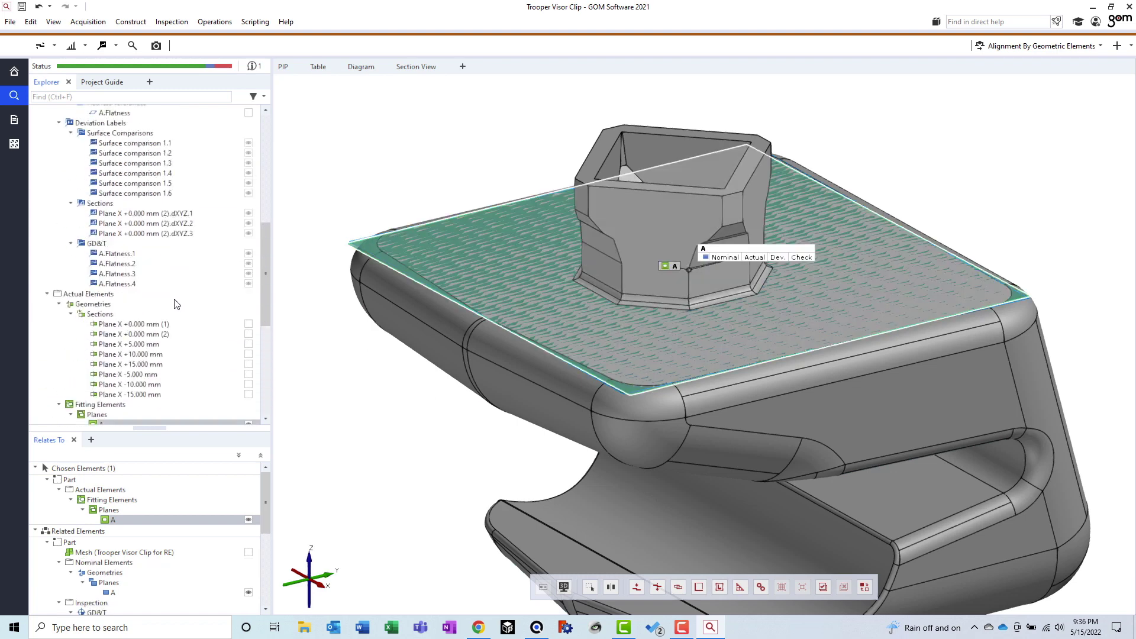
scroll(175, 298, up, 10)
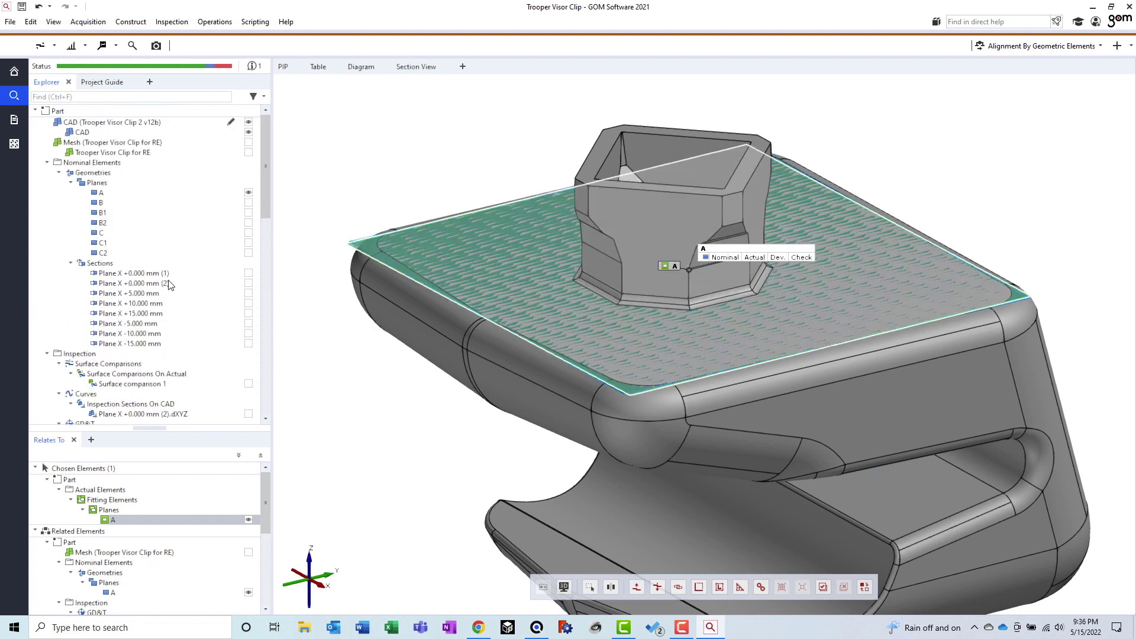
ctrl+click(126, 152)
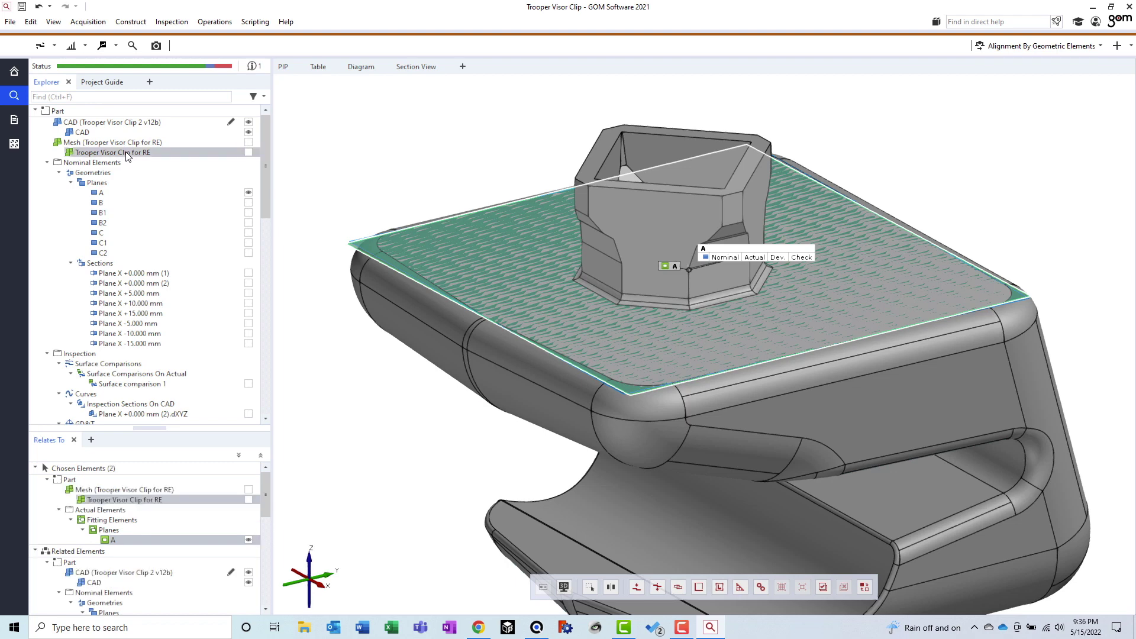
key(ctrl+shift+o)
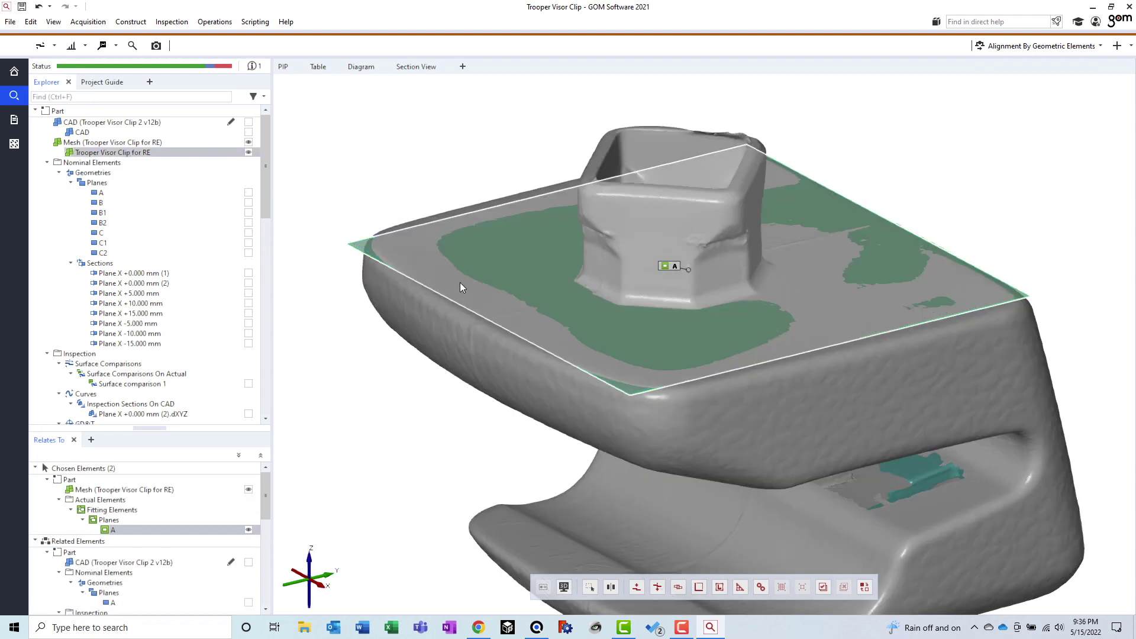
drag(592, 379, 464, 357)
scroll(763, 301, up, 5)
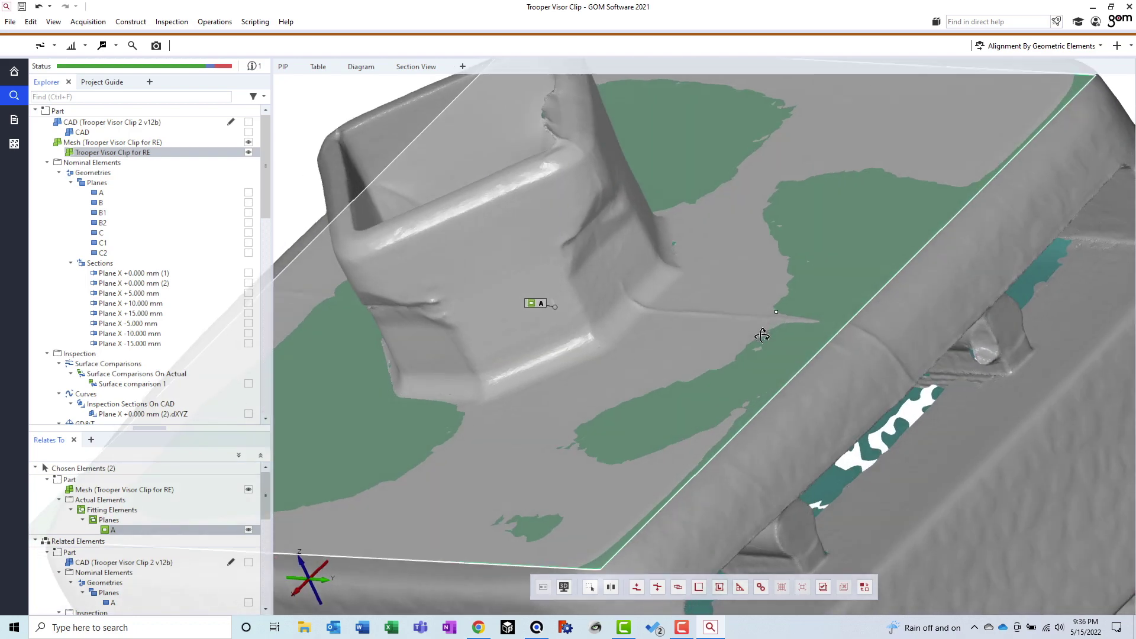